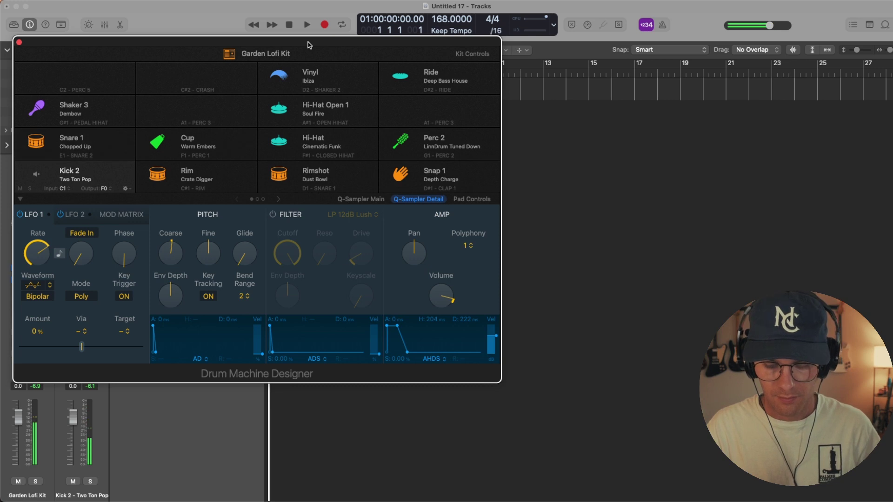
# Close the Drum Machine Designer window and record a drum part on the Garden Lofi Kit track
pyautogui.press('super+w')
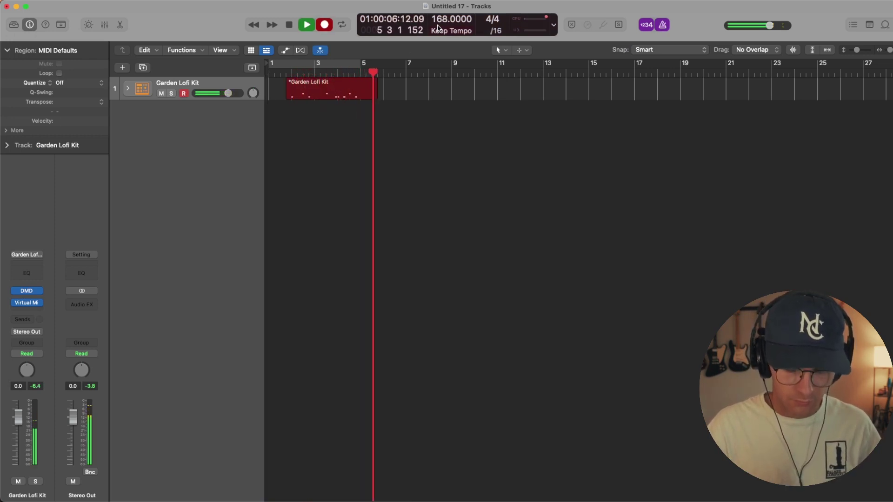
pyautogui.click(325, 24)
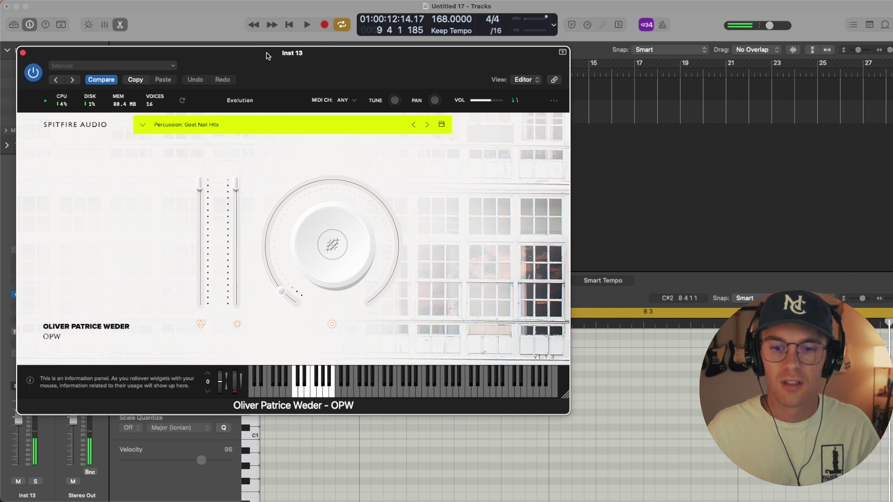
# Open the OPW instrument's preset browser on Inst 14 and look through the available presets
pyautogui.moveTo(224, 56); pyautogui.dragTo(218, 57)
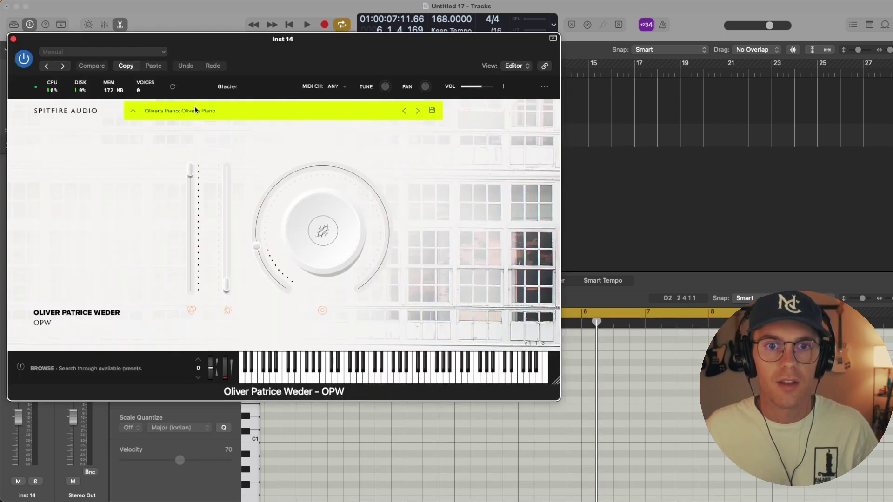
pyautogui.click(196, 109)
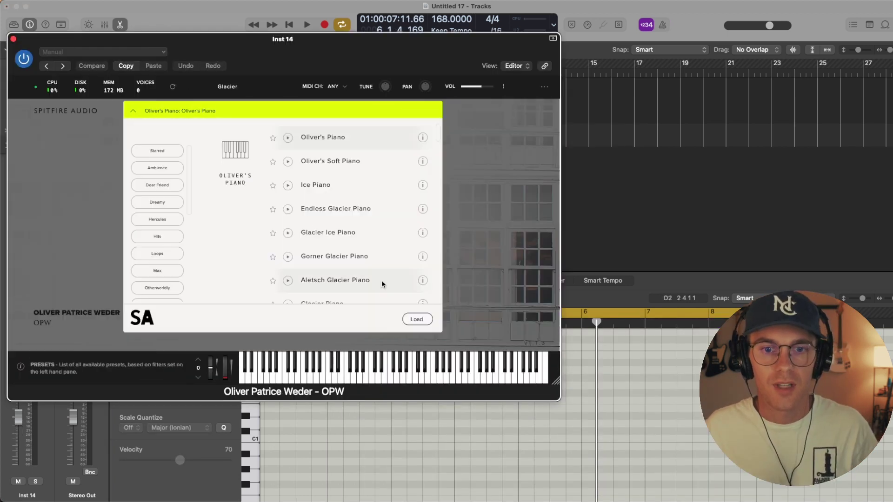
pyautogui.scroll(-15, 336, 253)
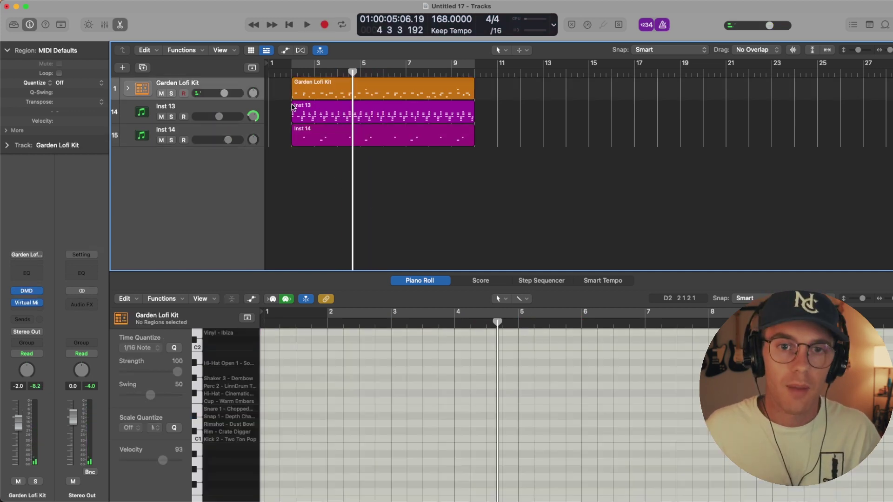
# Place the playhead at bar 2 and record a part on the Inst 15 track
pyautogui.click(292, 72)
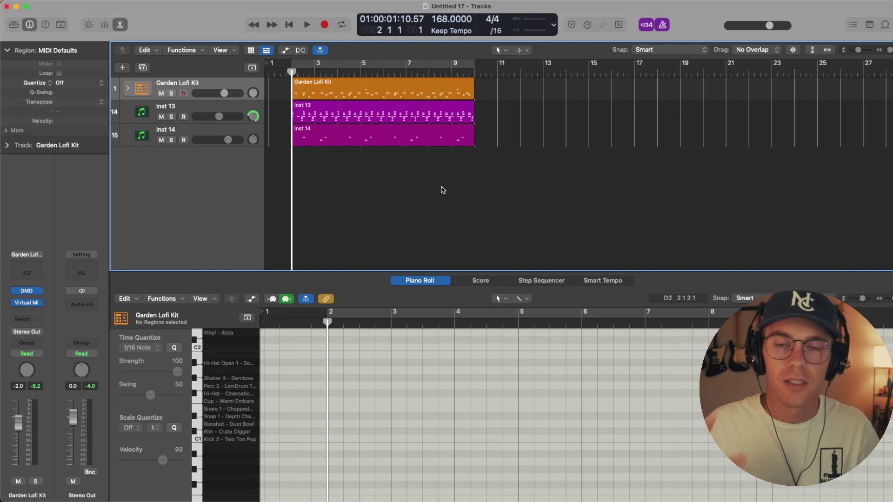
pyautogui.press('r')
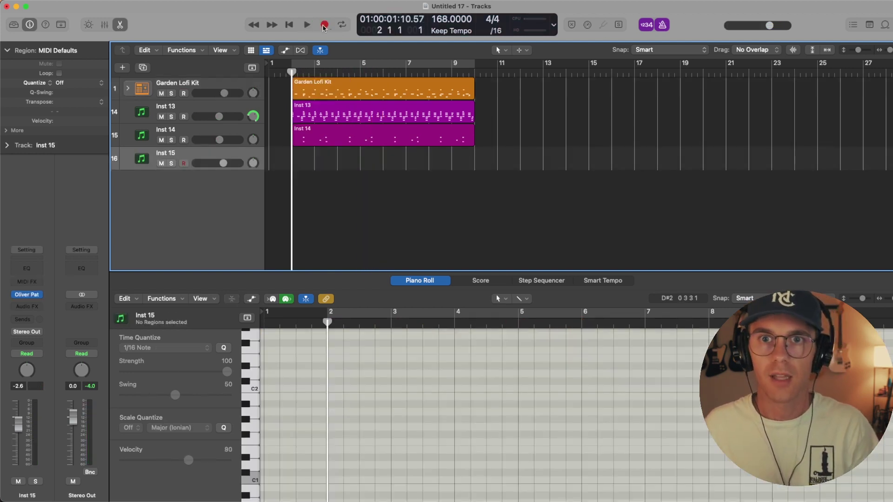
pyautogui.click(325, 24)
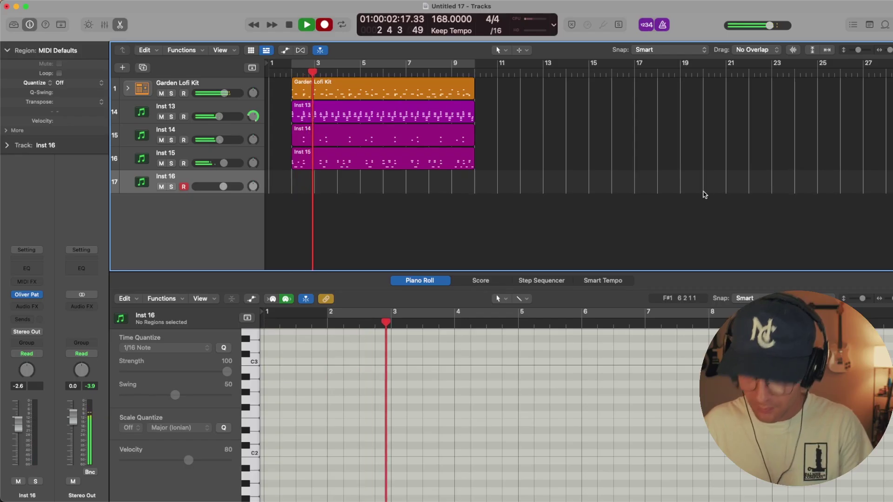
# Adjust the Inst 16 track's volume during recording, settling slightly lower than its starting level
pyautogui.moveTo(224, 187); pyautogui.dragTo(227, 186)
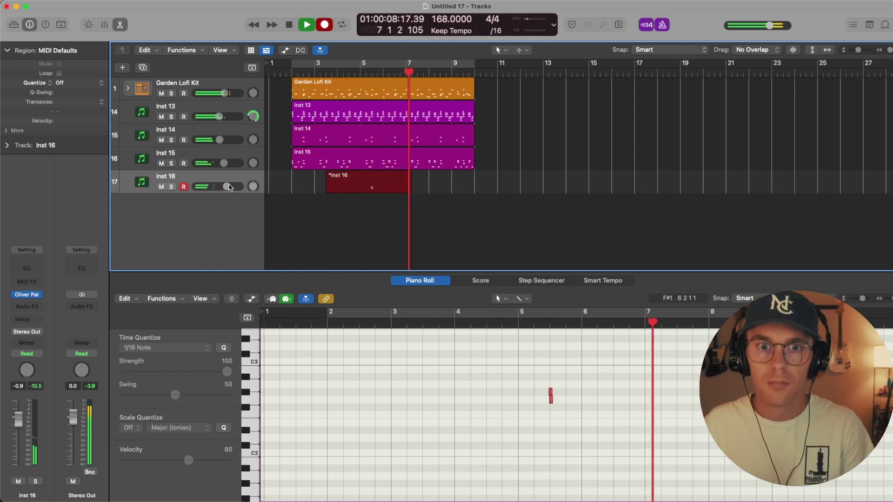
pyautogui.moveTo(227, 186); pyautogui.dragTo(220, 187)
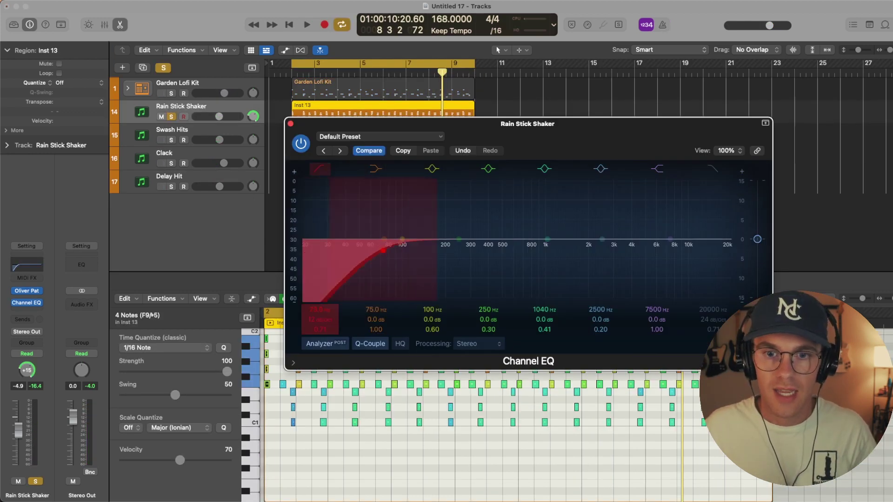
# Set the Rain Stick Shaker EQ's low cut to 240 Hz at 36 dB/Oct and its high cut to 7100 Hz at 18 dB/Oct
pyautogui.moveTo(329, 308); pyautogui.dragTo(329, 297)
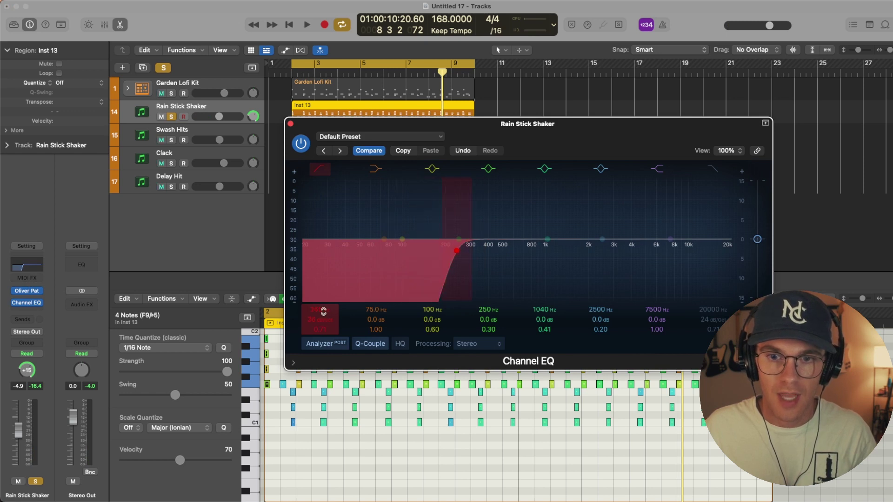
pyautogui.press('space')
pyautogui.moveTo(722, 308); pyautogui.dragTo(713, 321)
pyautogui.press('s')
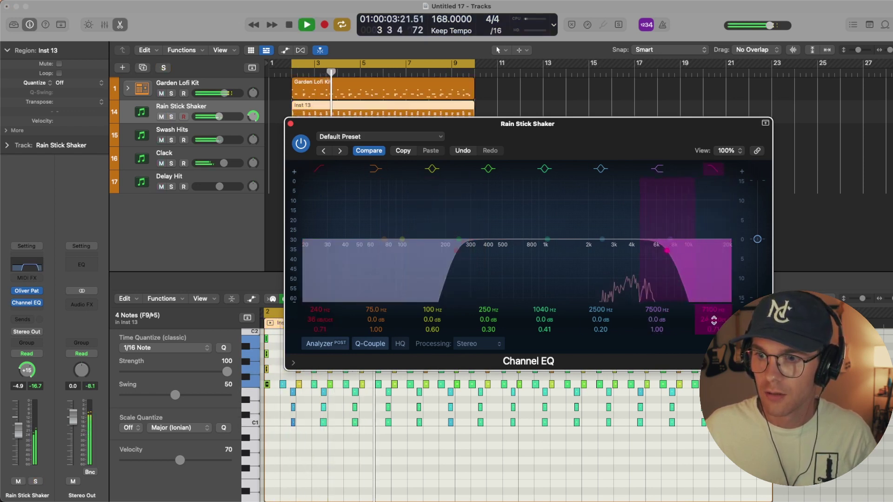
pyautogui.moveTo(713, 320); pyautogui.dragTo(713, 326)
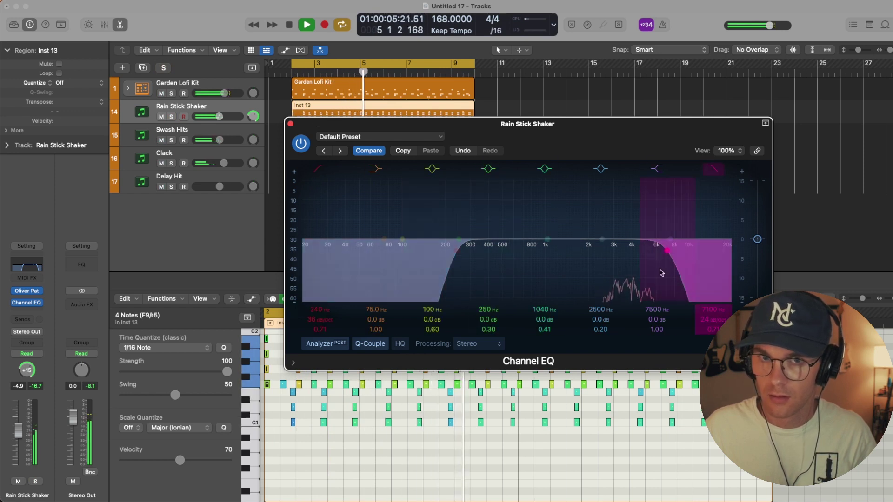
pyautogui.click(714, 169)
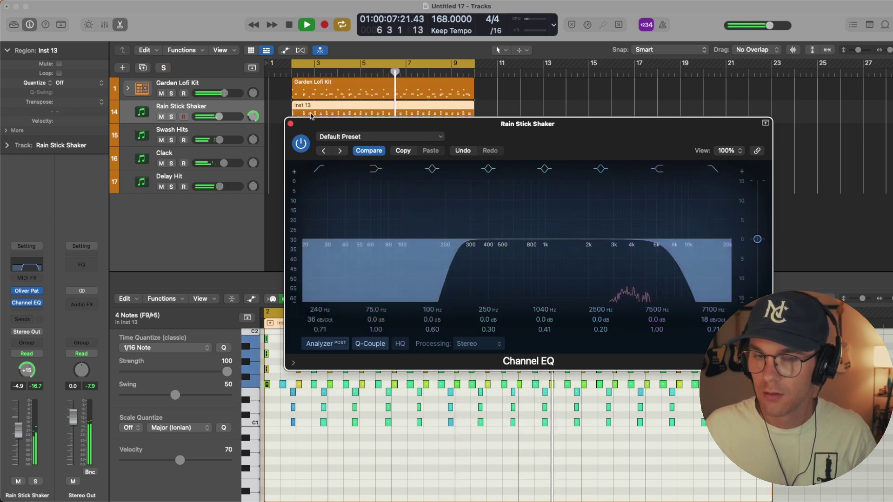
# Close the Channel EQ and slightly lower the Delay Hit track's volume
pyautogui.click(291, 123)
pyautogui.moveTo(219, 186); pyautogui.dragTo(216, 187)
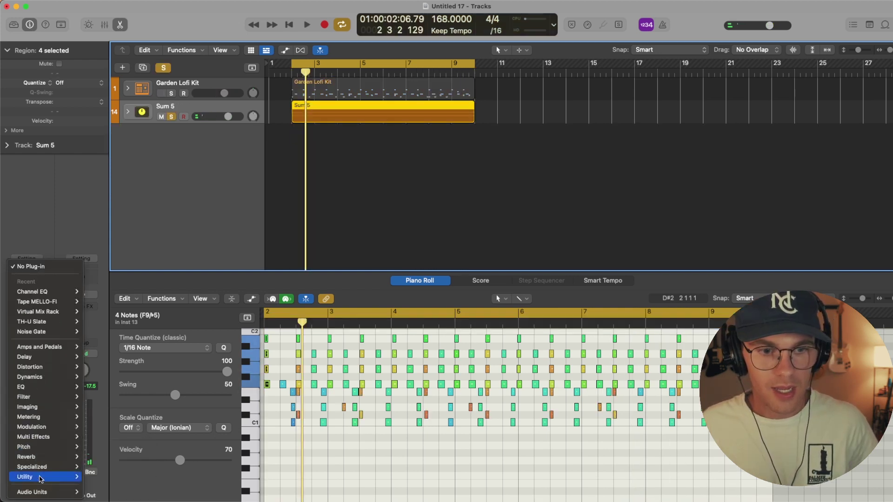
# Insert Slate Digital's Virtual Mix Rack on the Sum 5 track and filter its module list to dynamics
pyautogui.moveTo(37, 492)
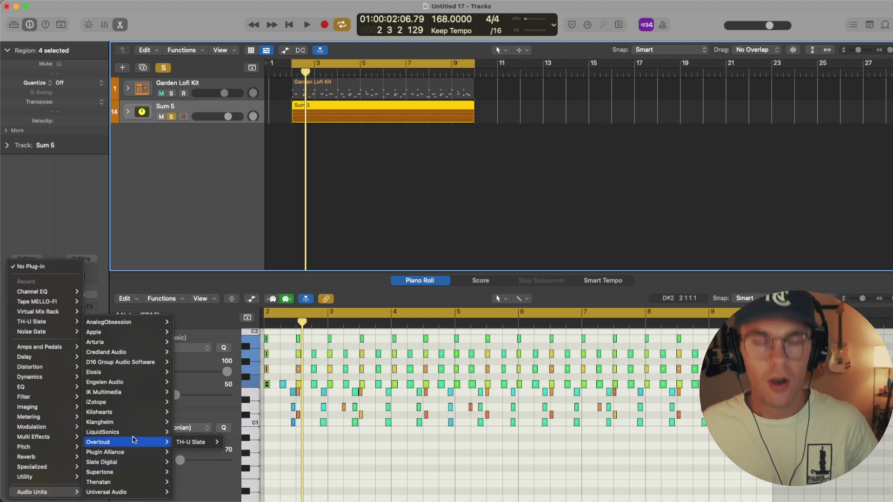
pyautogui.click(210, 484)
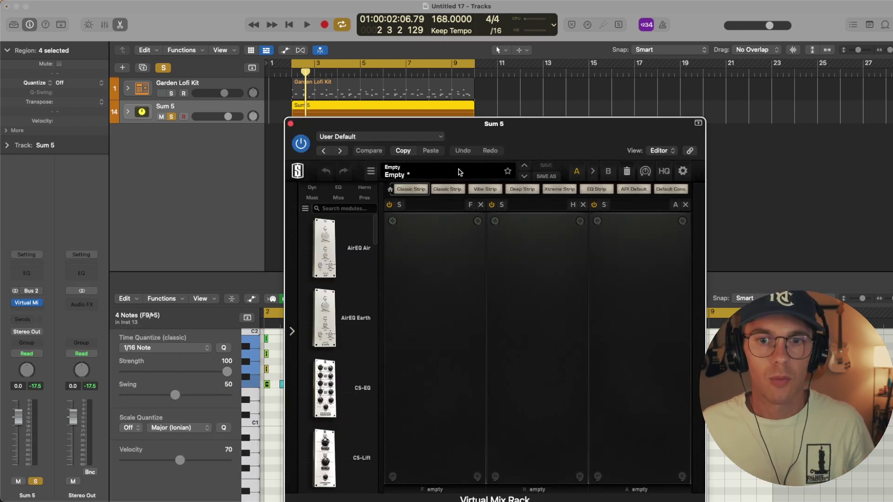
pyautogui.moveTo(487, 140); pyautogui.dragTo(177, 69)
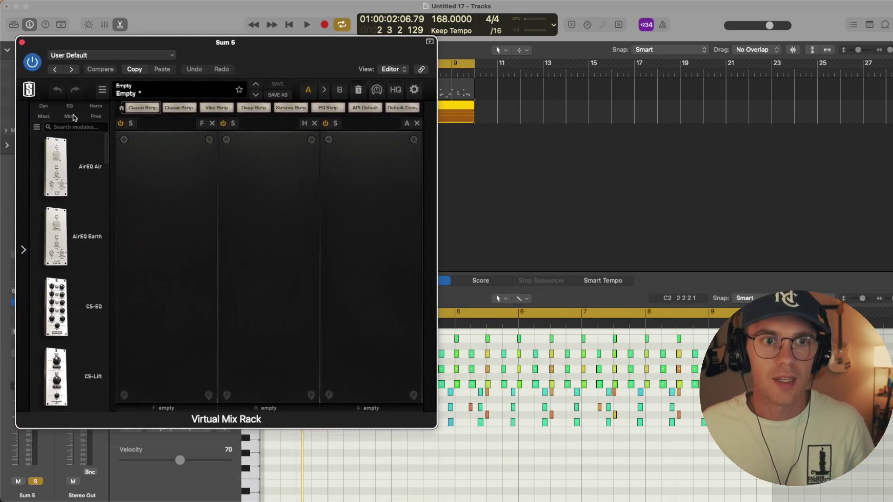
pyautogui.click(44, 107)
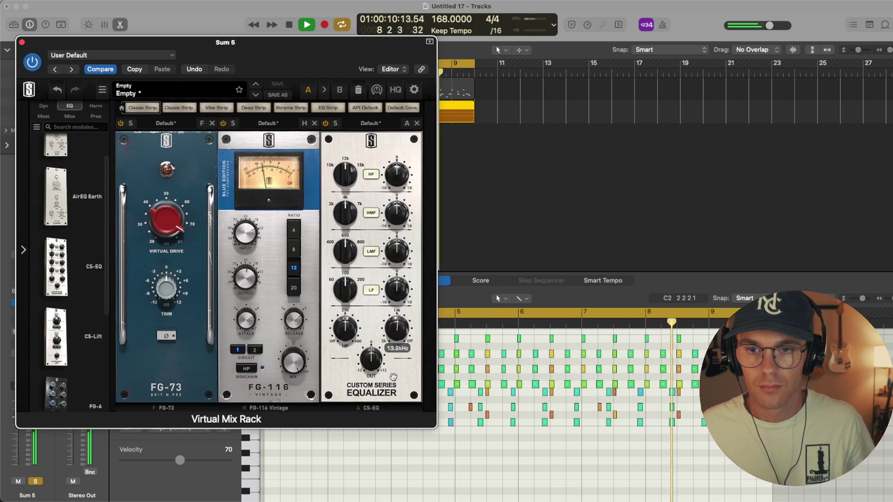
# Lower the low-pass frequency on Sum 5's Custom Series Equalizer, close the rack, and reduce the Sum 5 track's volume
pyautogui.moveTo(394, 377); pyautogui.dragTo(393, 387)
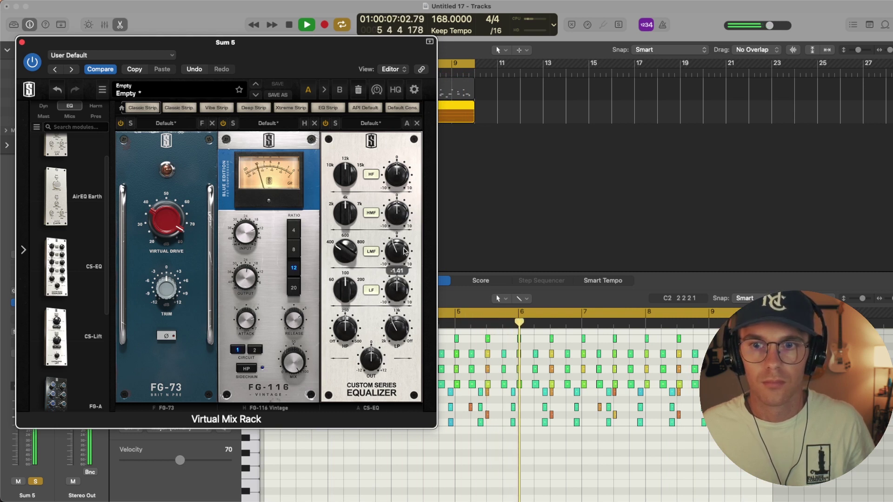
pyautogui.click(22, 43)
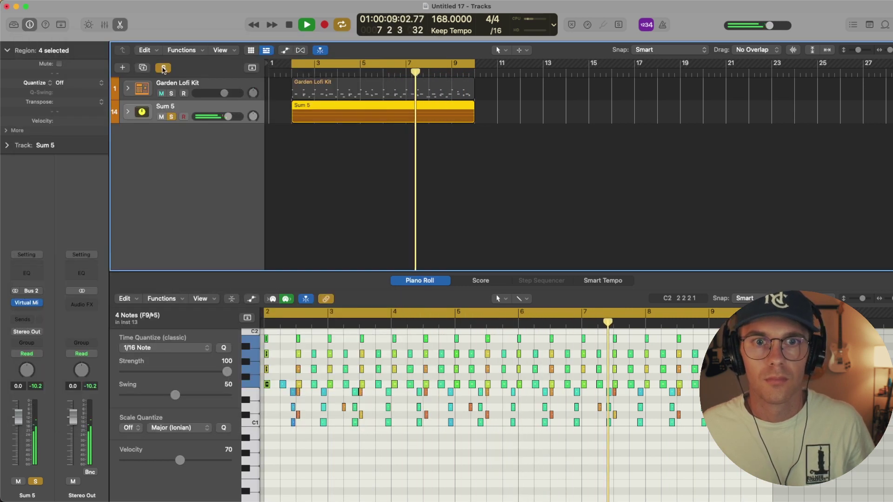
pyautogui.moveTo(230, 120); pyautogui.dragTo(219, 117)
pyautogui.click(332, 185)
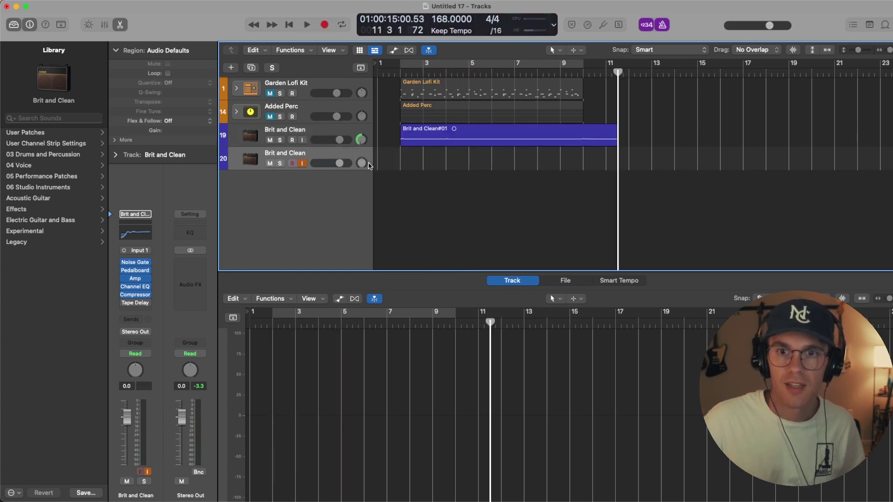
# Record a guitar take from bar 2 on the second Brit and Clean track
pyautogui.click(400, 71)
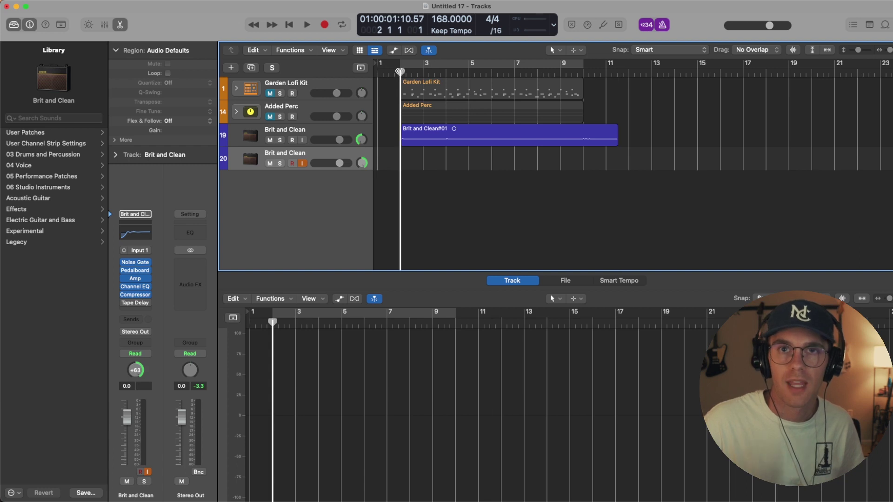
pyautogui.press('r')
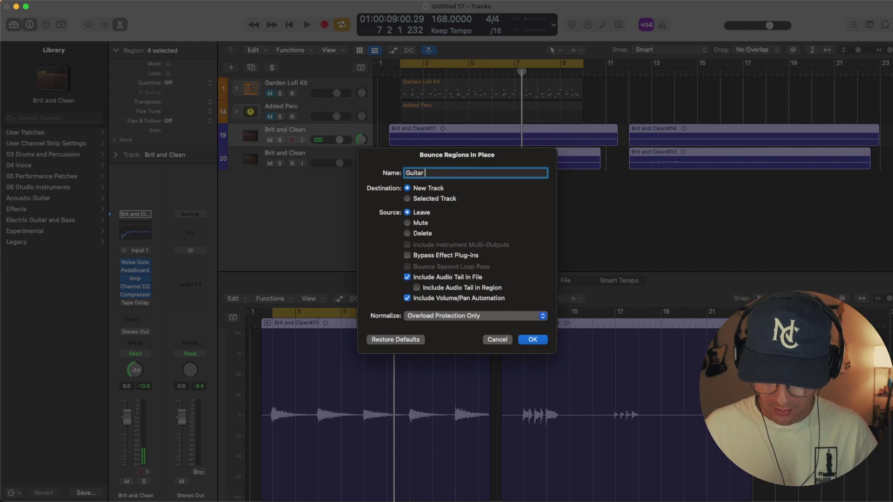
# Bounce the four selected guitar regions in place to a new track named Guitar Sample, leaving the source regions
pyautogui.press('Return')
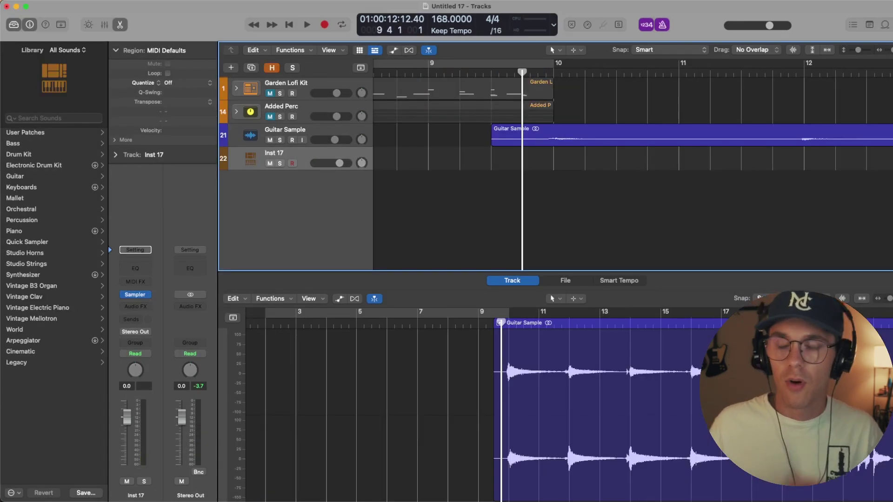
# Load the Guitar Sample slices onto separate keys in the Inst 17 Sampler and close the plug-in window
pyautogui.moveTo(858, 50); pyautogui.dragTo(865, 50)
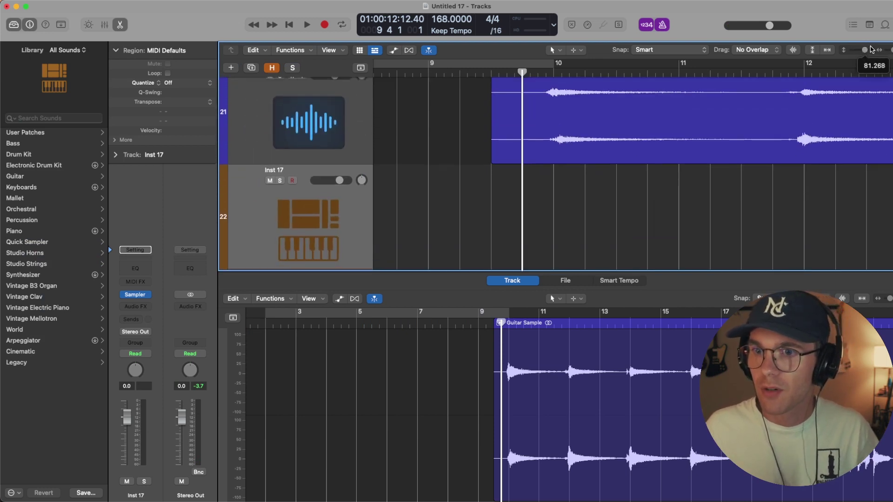
pyautogui.scroll(2, 637, 111)
pyautogui.hscroll(2, 537, 230)
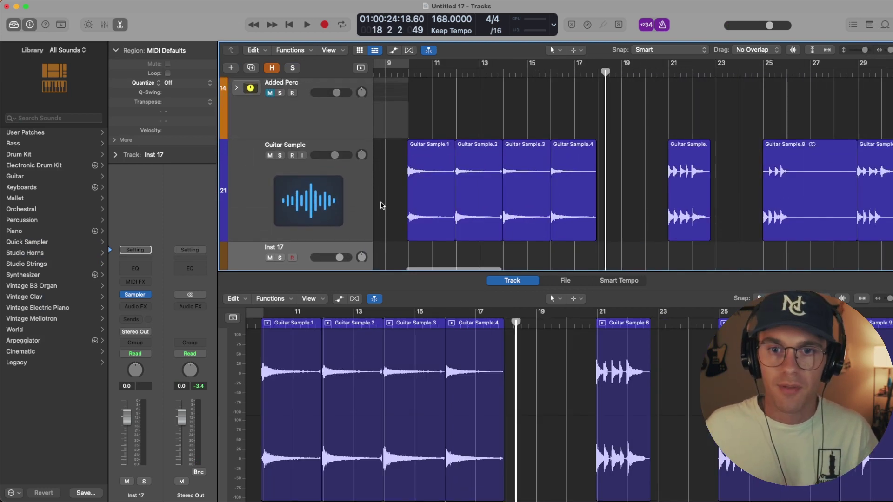
pyautogui.click(139, 296)
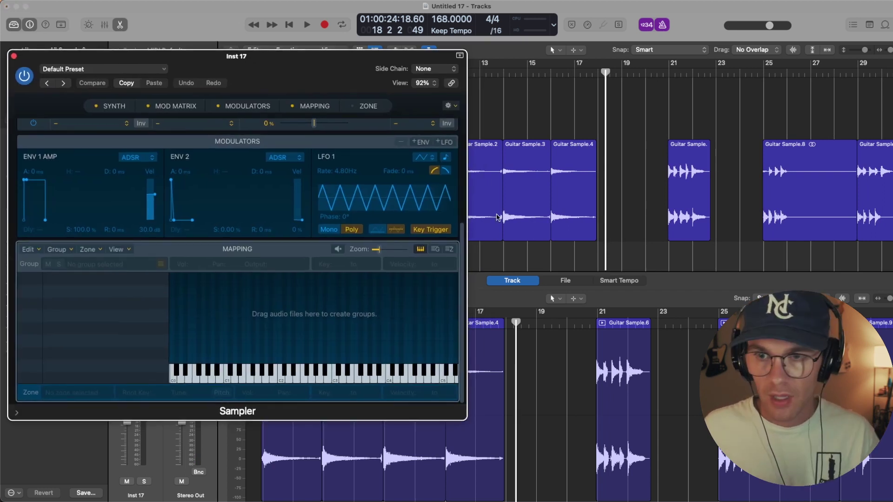
pyautogui.hscroll(-5, 498, 217)
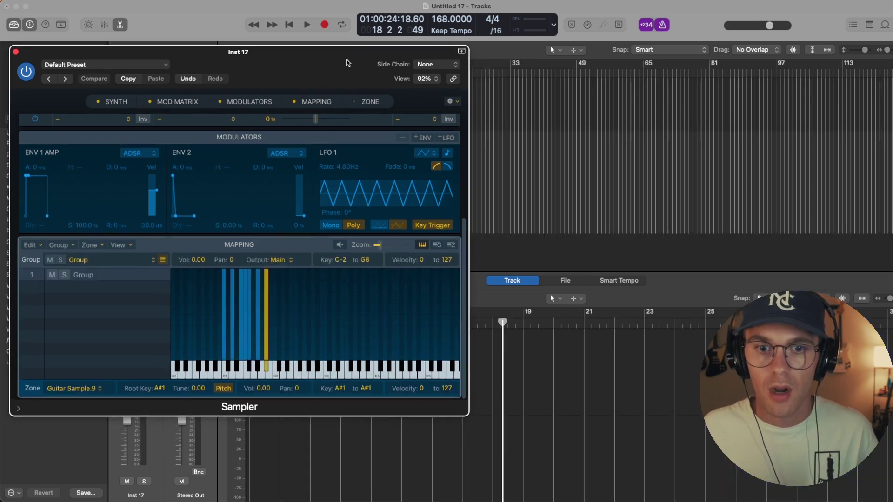
pyautogui.moveTo(348, 63); pyautogui.dragTo(348, 62)
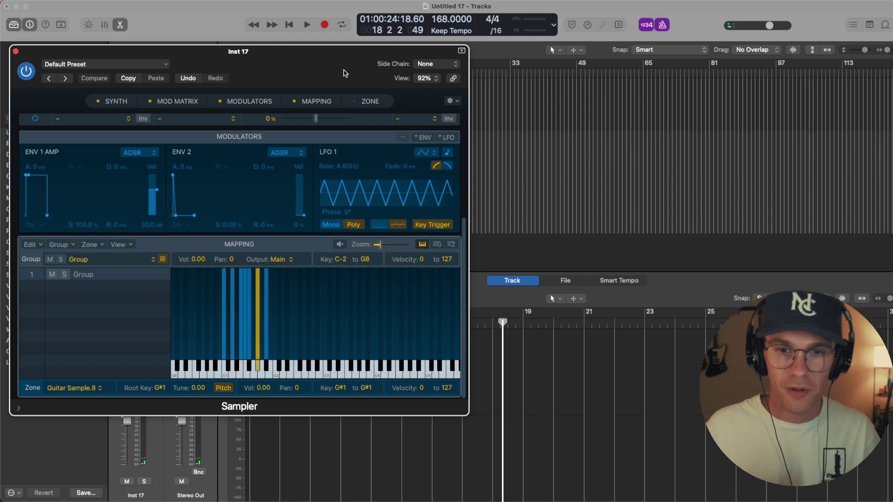
pyautogui.press('super+w')
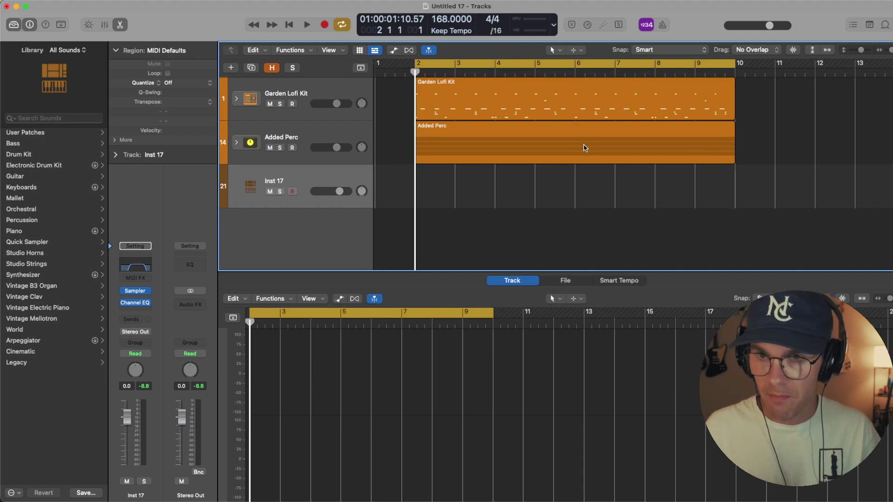
# Play the arrangement from bar 2 and lower the Inst 17 track's volume to -1.8 dB
pyautogui.press('space')
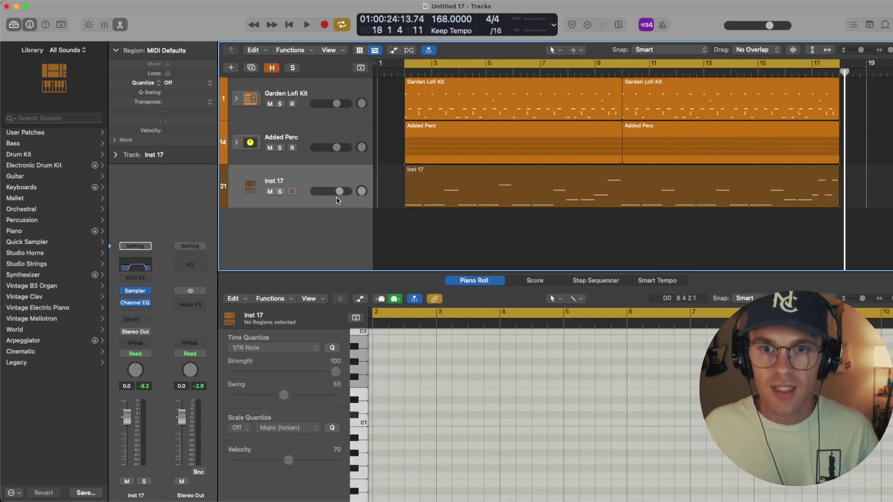
pyautogui.moveTo(338, 201); pyautogui.dragTo(335, 200)
# Insert the stereo Tape MELLO-FI effect on Inst 17 and solo the track for playback
pyautogui.click(135, 312)
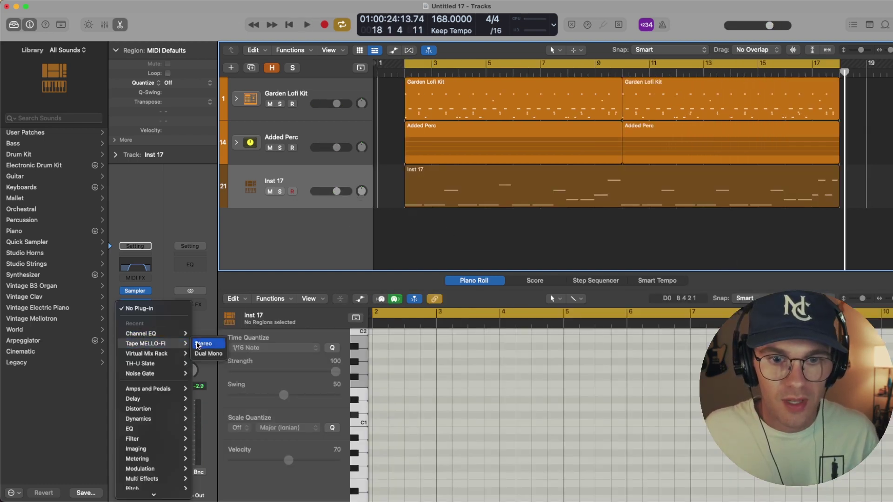
pyautogui.click(197, 346)
pyautogui.click(139, 303)
pyautogui.press('s')
pyautogui.press('space')
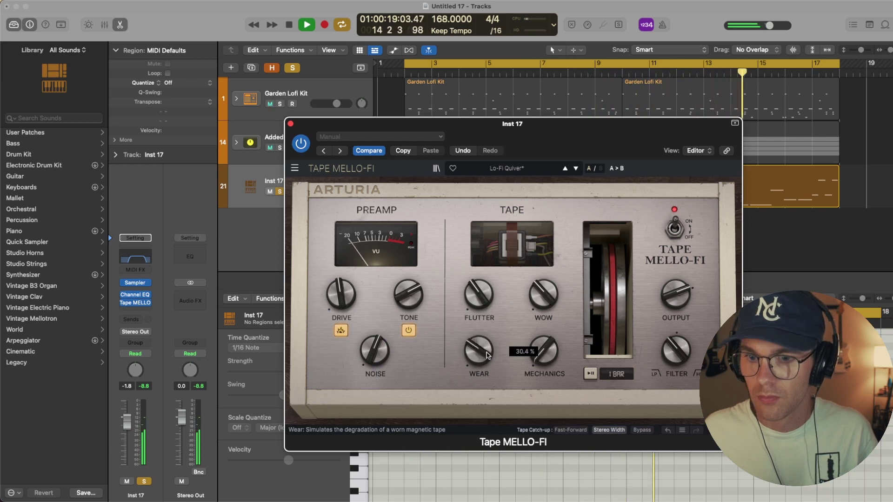
# Load the stereo ANA 2 instrument on the new Inst 18 track
pyautogui.click(136, 301)
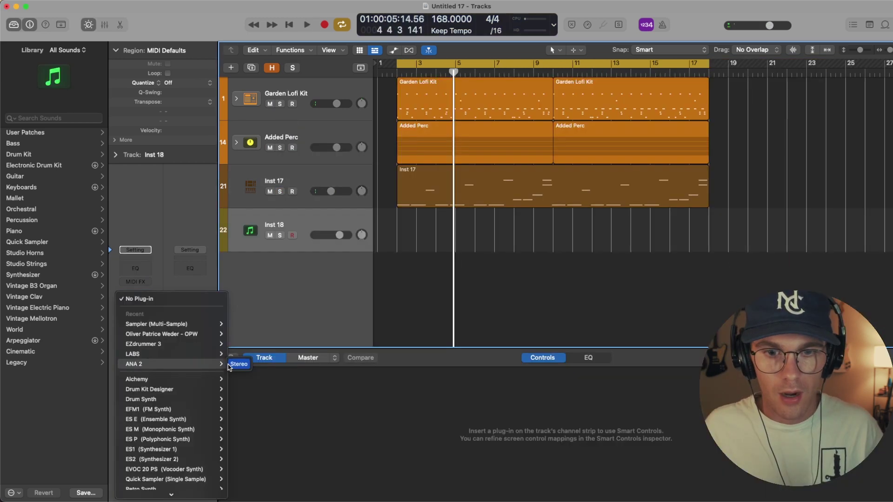
pyautogui.click(292, 319)
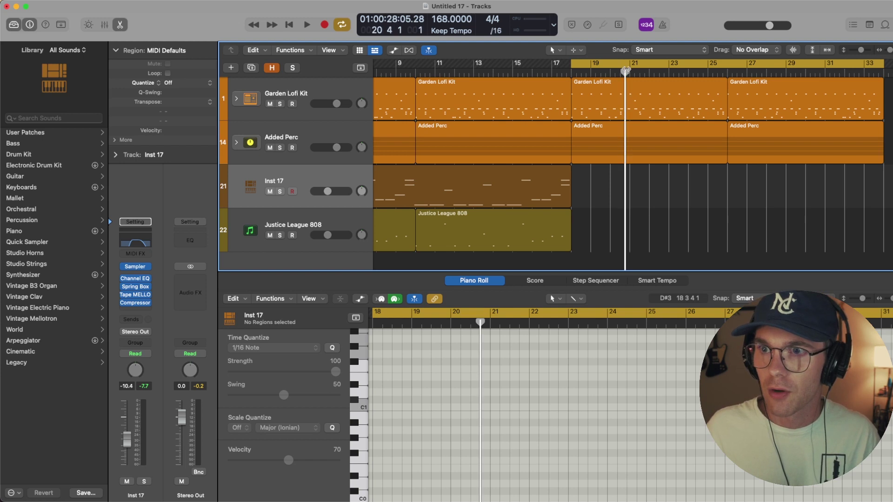
# Turn off cycling and record a second Inst 17 part covering bars 18 to 34
pyautogui.click(616, 65)
pyautogui.press('r')
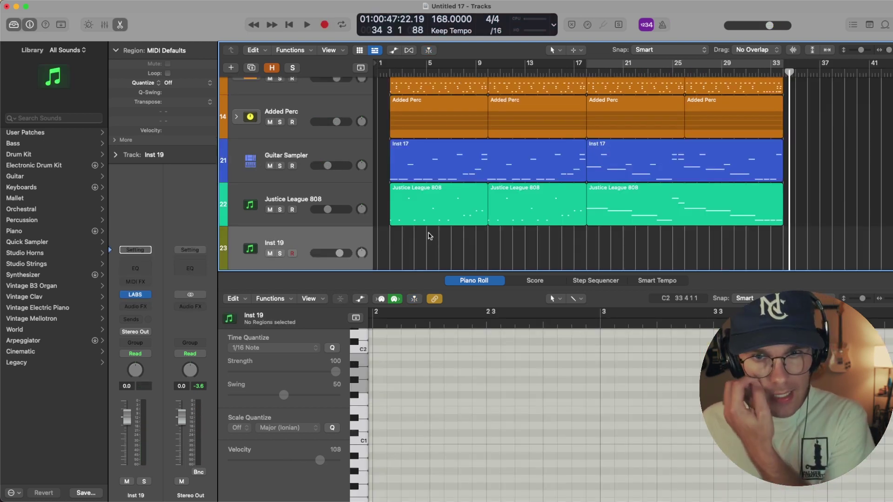
# Clear all solos and lower the volumes of Inst 19 and Inst 20, setting Inst 20 to -1.1 dB
pyautogui.scroll(-2, 429, 235)
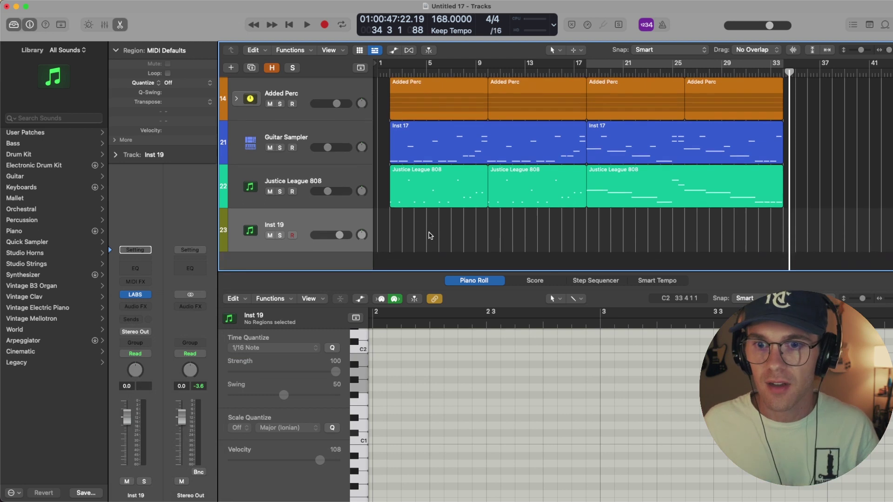
pyautogui.moveTo(708, 499)
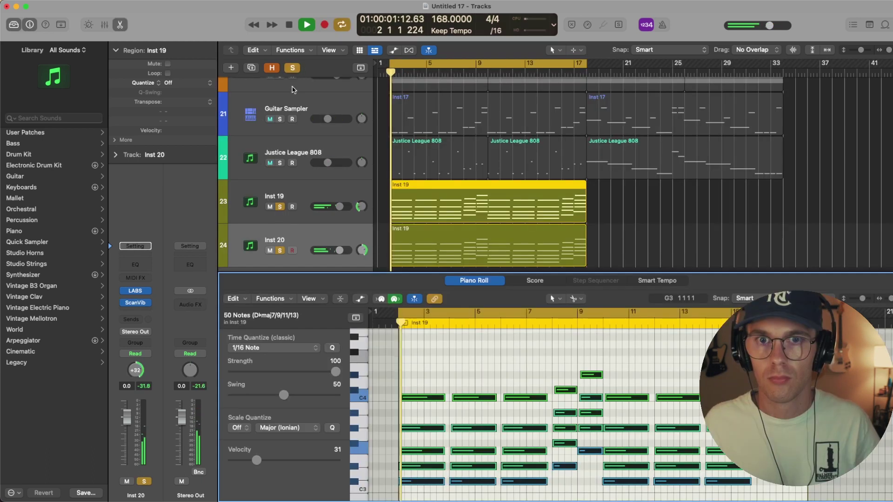
pyautogui.click(292, 68)
pyautogui.moveTo(337, 207); pyautogui.dragTo(322, 208)
pyautogui.moveTo(340, 250); pyautogui.dragTo(338, 250)
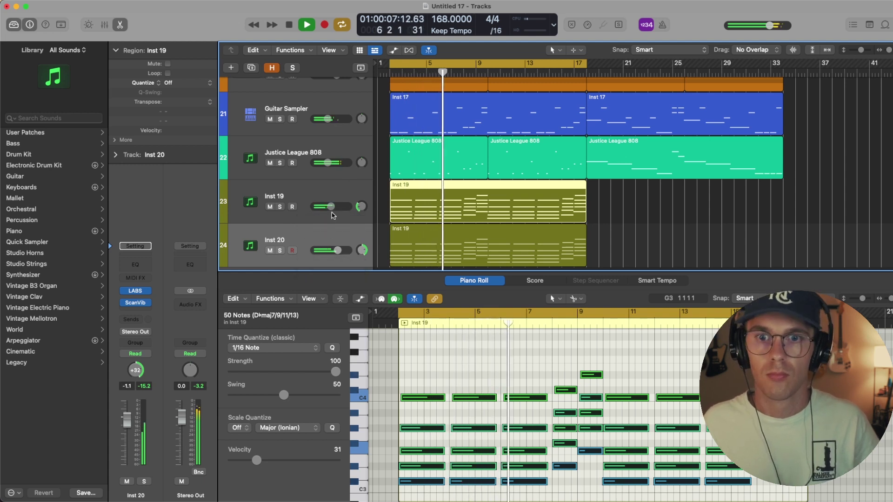
pyautogui.click(685, 227)
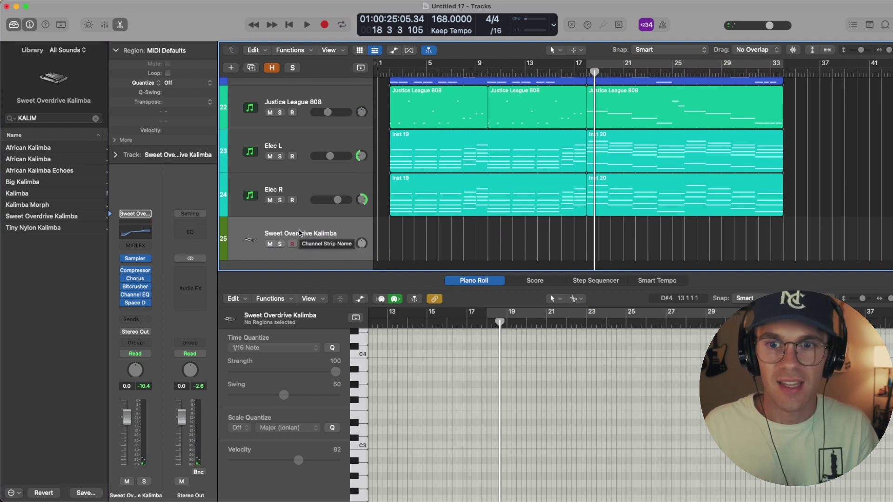
# Record a Sweet Overdrive Kalimba part starting from bar 2
pyautogui.press('Return')
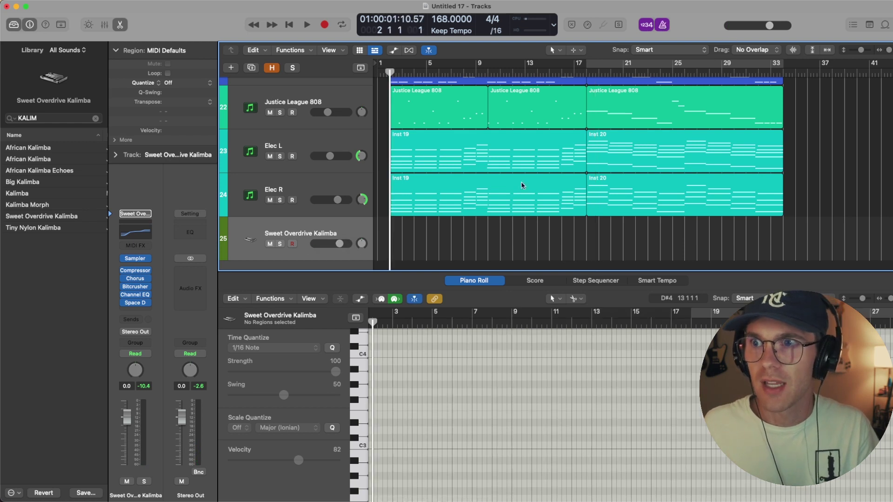
pyautogui.scroll(-1, 455, 240)
pyautogui.press('r')
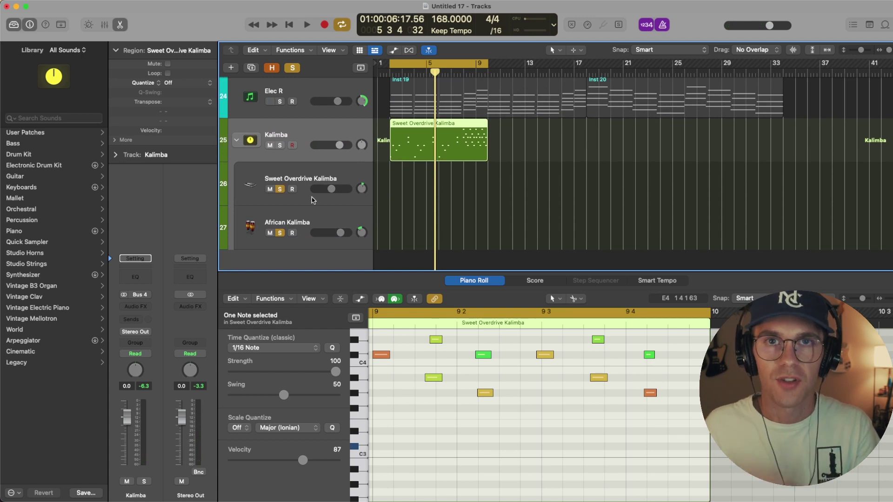
# Audition the soloed Kalimba stack with its Sweet Overdrive and African Kalimba layers, and clear all solos
pyautogui.click(318, 219)
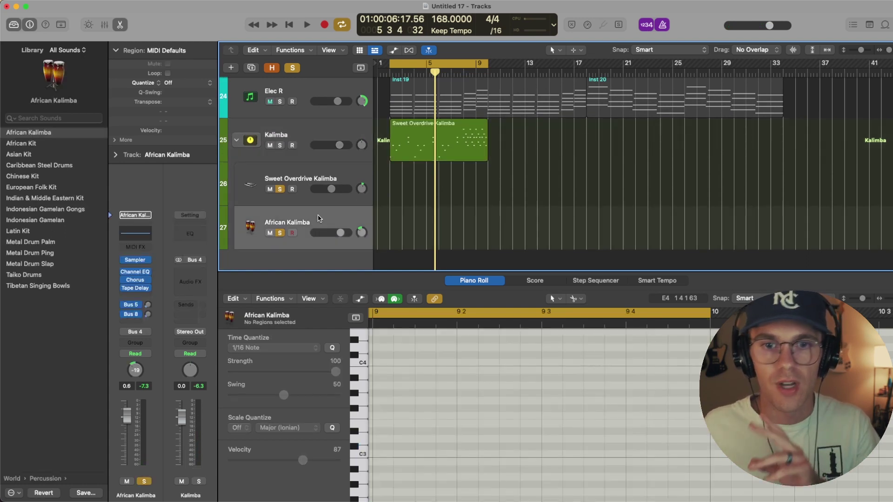
pyautogui.click(312, 198)
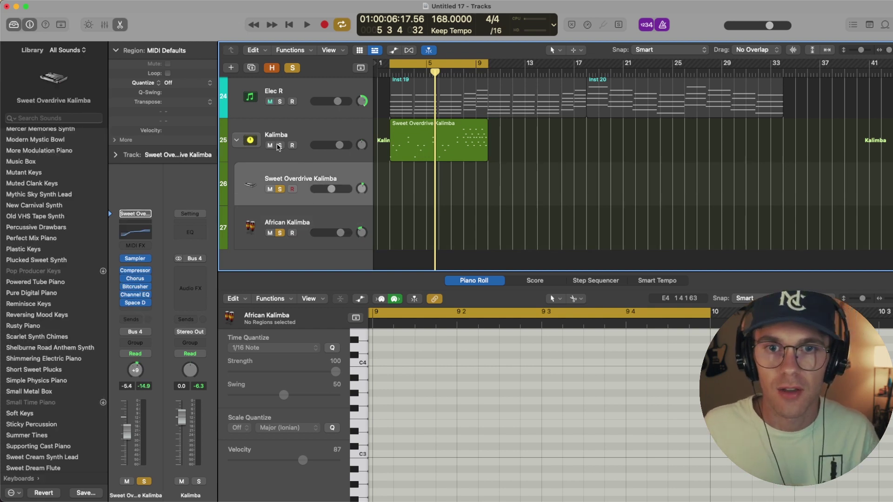
pyautogui.press('space')
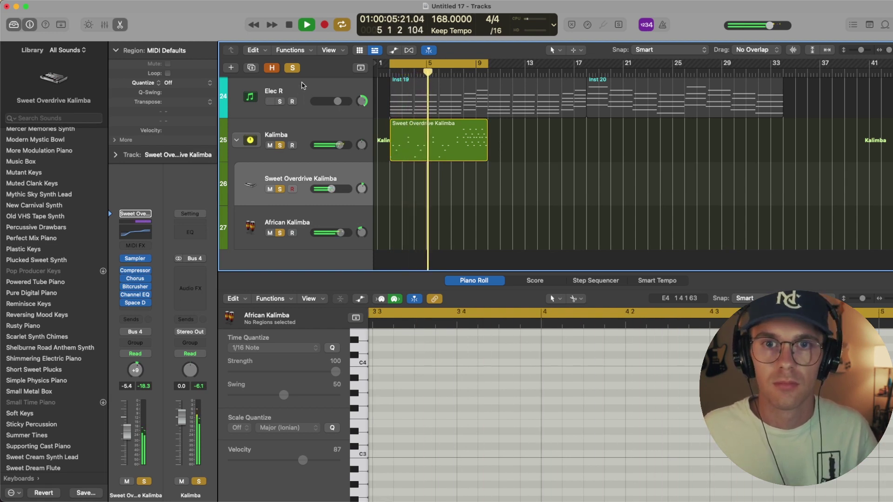
pyautogui.press('space')
pyautogui.click(292, 68)
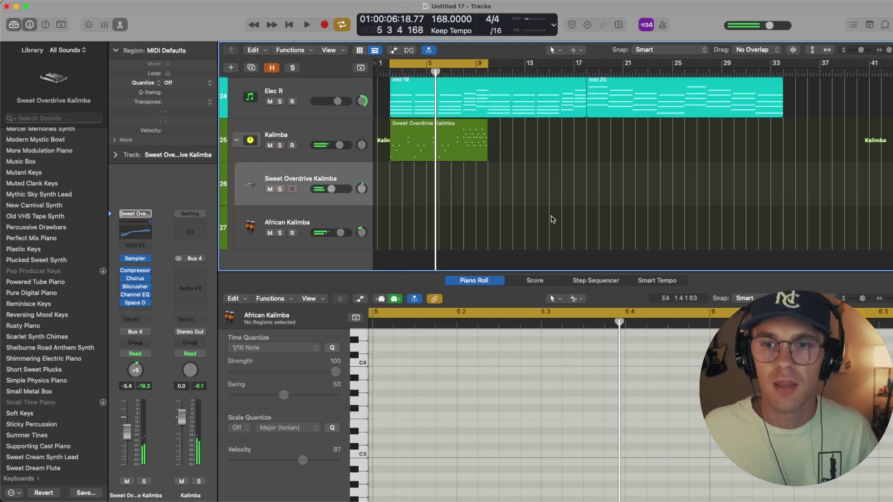
# Lower the collapsed Kalimba stack's volume to -1.5 dB during playback and copy its region directly after the original
pyautogui.press('space')
pyautogui.click(236, 140)
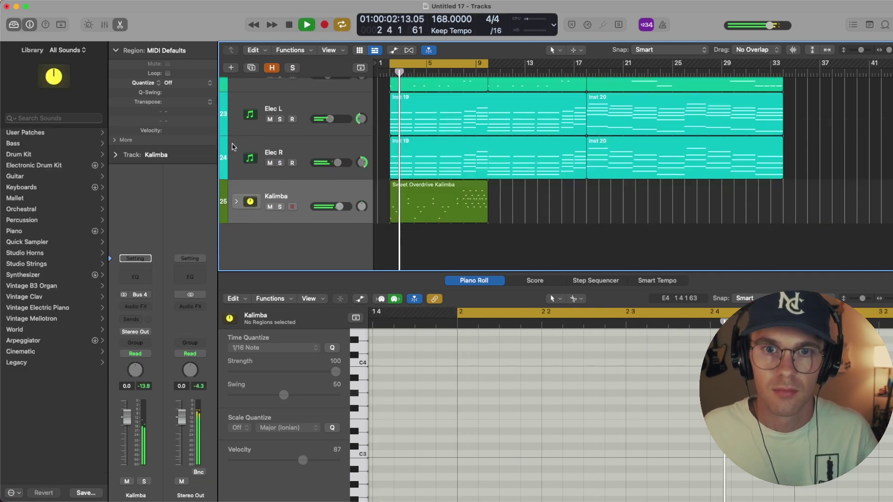
pyautogui.moveTo(339, 207); pyautogui.dragTo(337, 207)
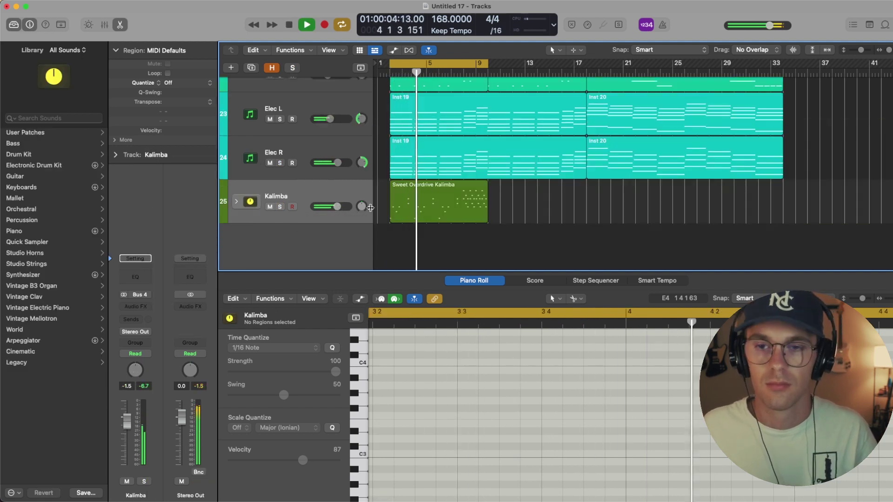
pyautogui.scroll(1, 493, 228)
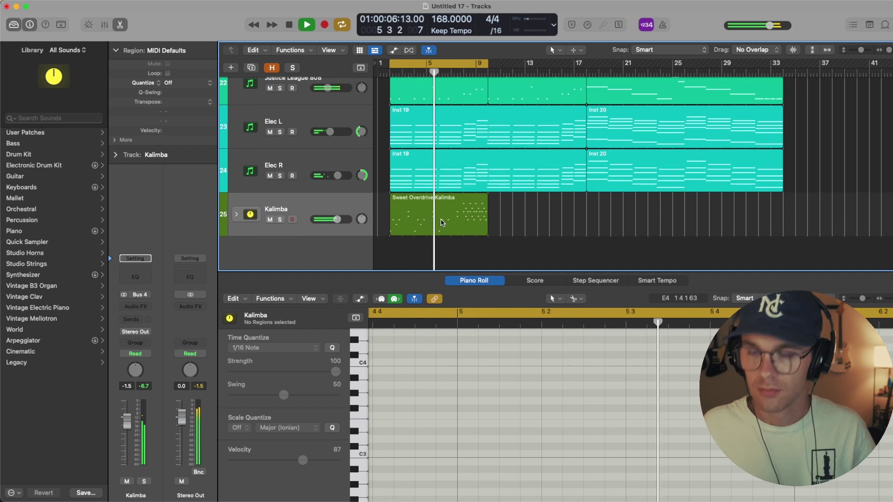
pyautogui.moveTo(440, 223); pyautogui.dragTo(550, 223)
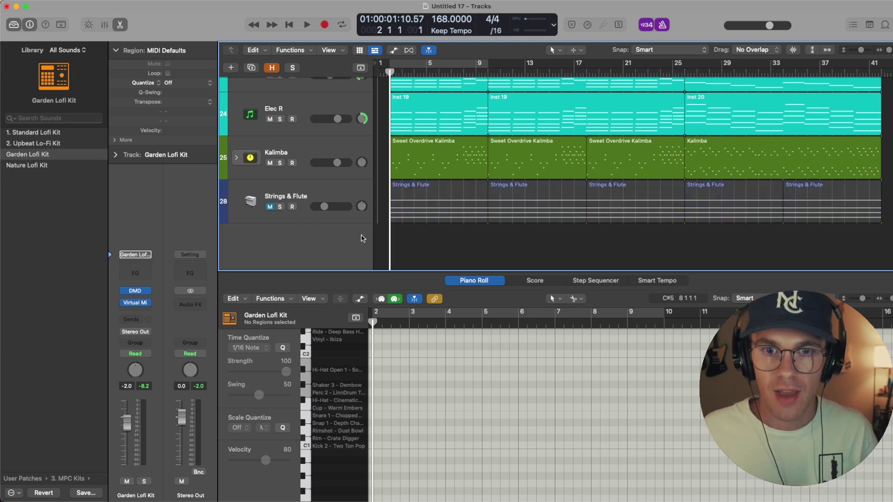
# Play the arrangement from bar 2, unmute the Strings & Flute track and lower its volume slightly
pyautogui.press('space')
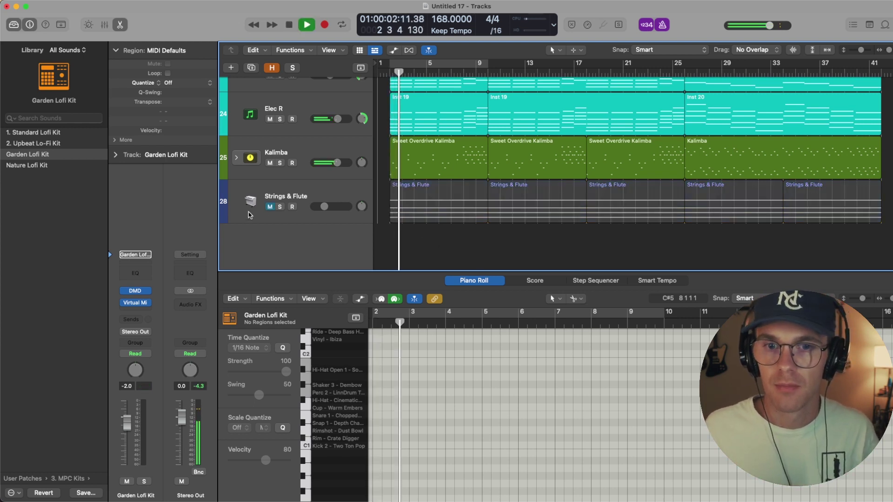
pyautogui.click(269, 207)
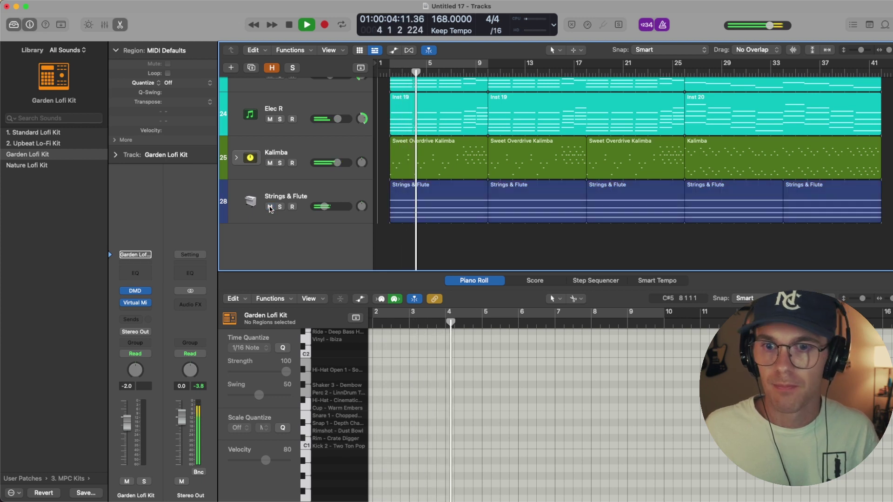
pyautogui.scroll(3, 375, 238)
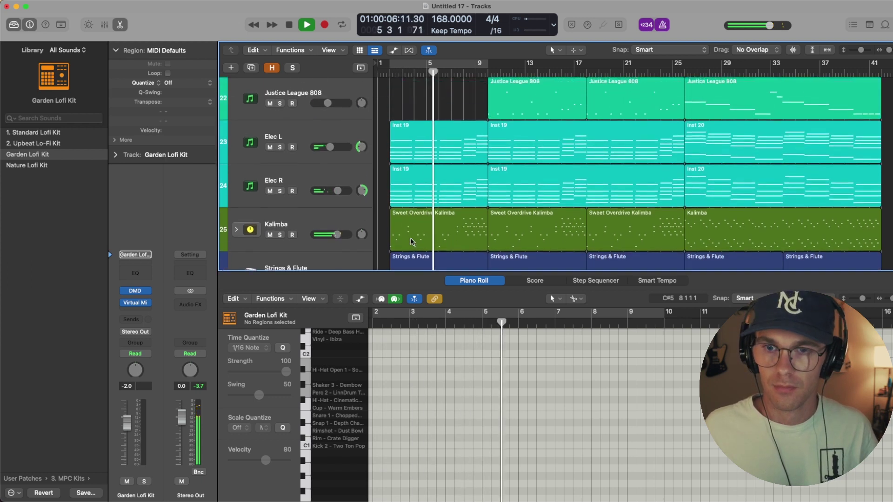
pyautogui.scroll(-1, 375, 239)
pyautogui.moveTo(321, 226)
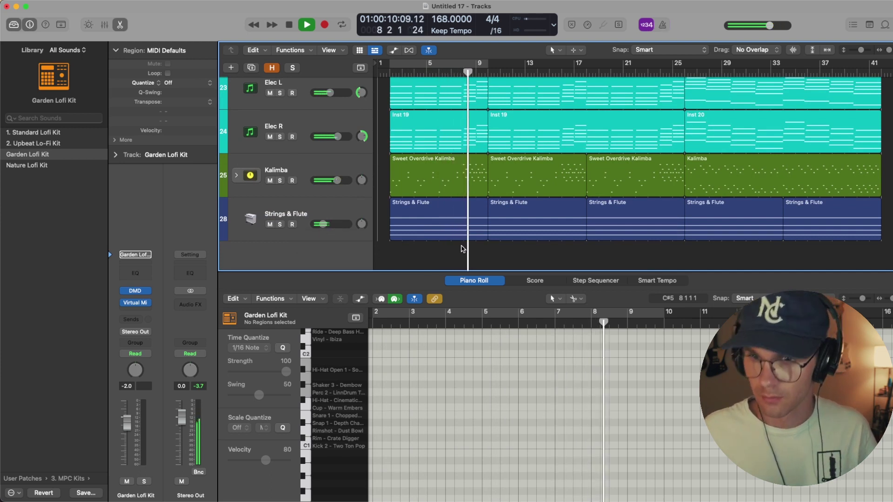
pyautogui.press('e')
pyautogui.press('e')
pyautogui.scroll(5, 467, 186)
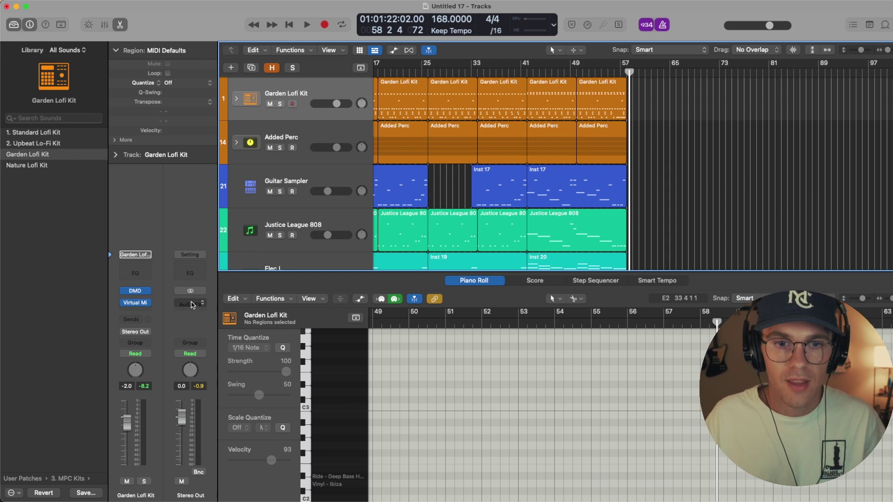
# Insert the Space Designer reverb on the Stereo Out channel
pyautogui.click(190, 304)
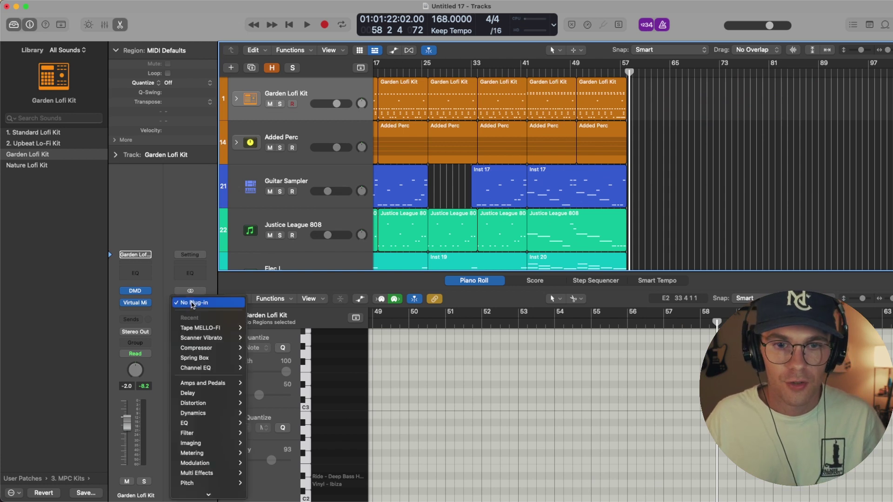
pyautogui.moveTo(216, 365)
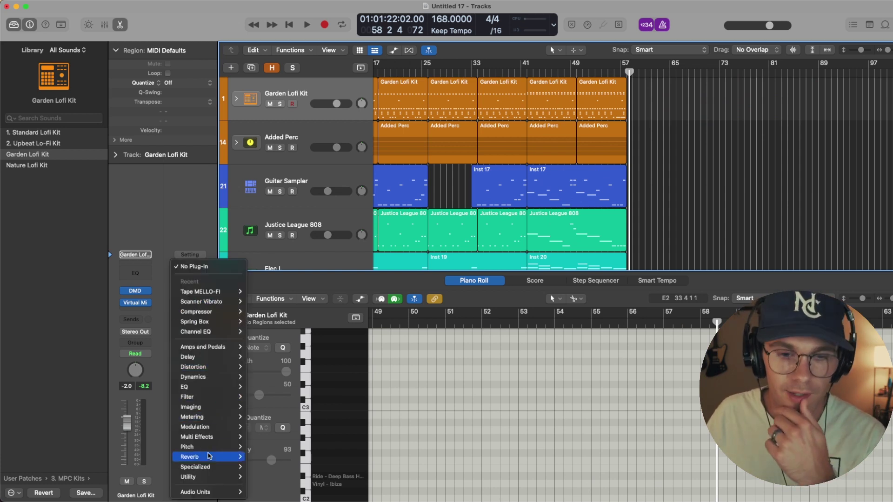
pyautogui.moveTo(214, 458)
pyautogui.click(700, 201)
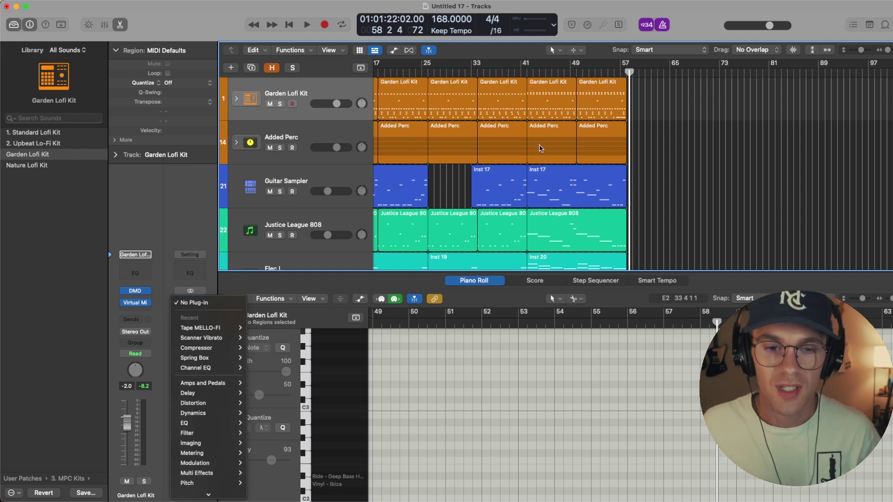
pyautogui.moveTo(217, 359)
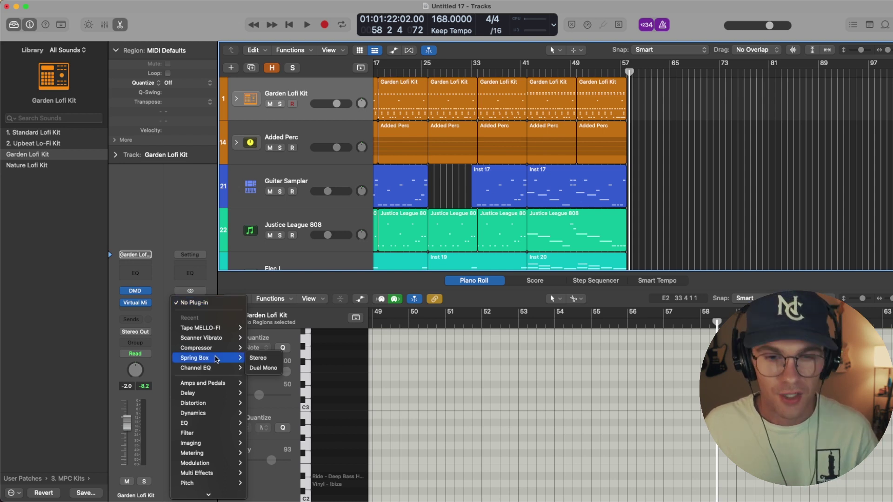
pyautogui.moveTo(209, 457)
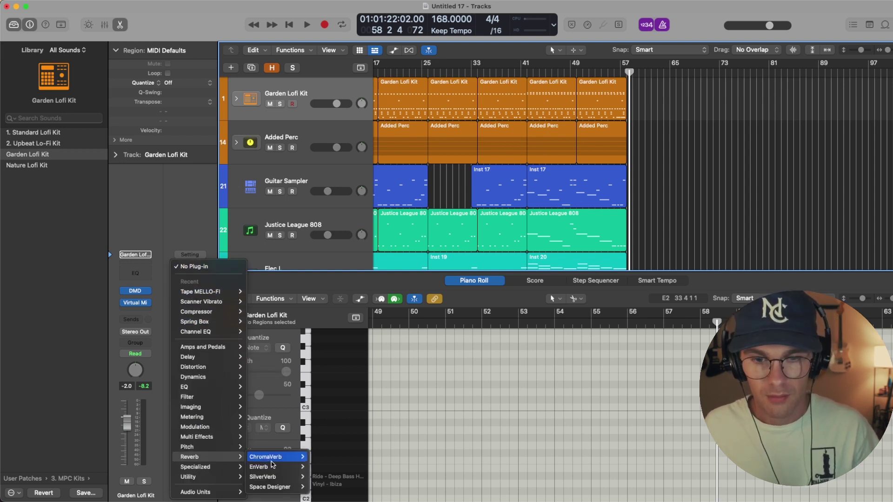
pyautogui.moveTo(279, 487)
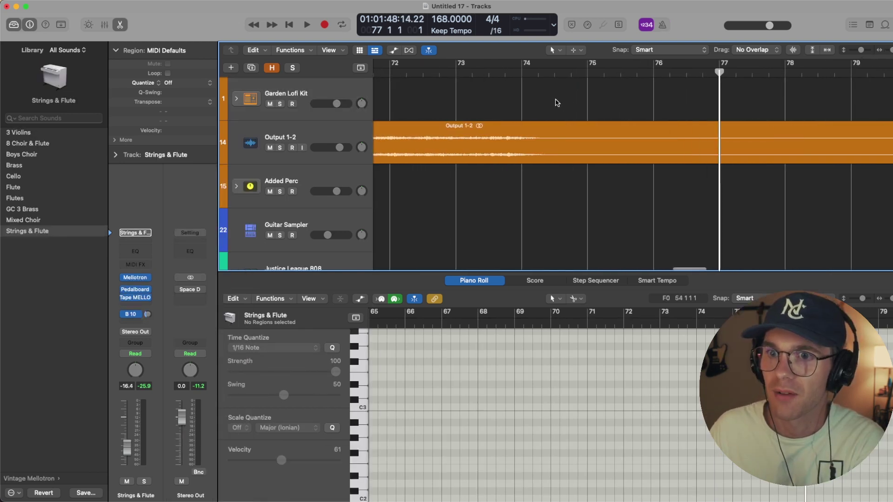
# Audition the end of the Output 1-2 recording from bar 73 and reverse the audio region starting at bar 74
pyautogui.hscroll(-2, 497, 93)
pyautogui.click(491, 72)
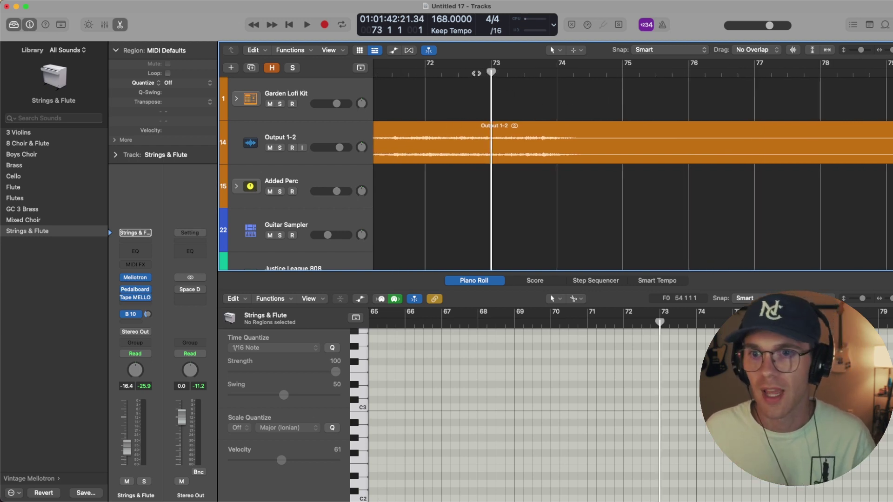
pyautogui.press('space')
pyautogui.hscroll(3, 535, 90)
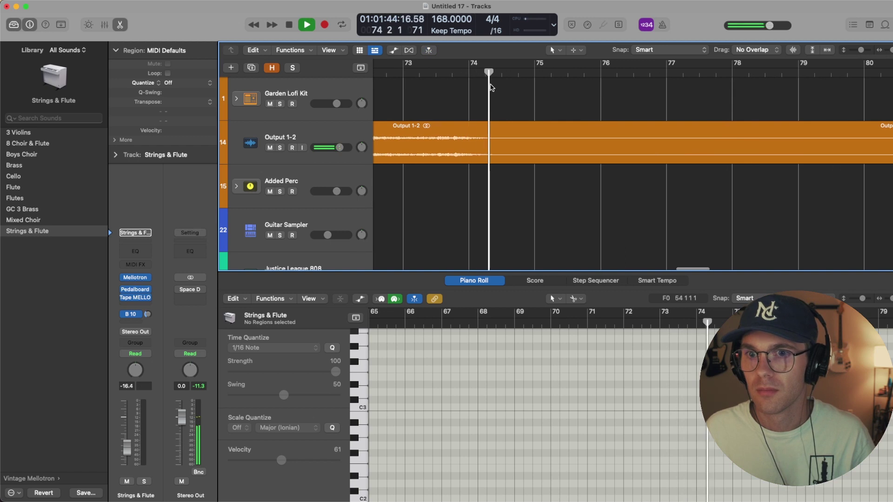
pyautogui.press('space')
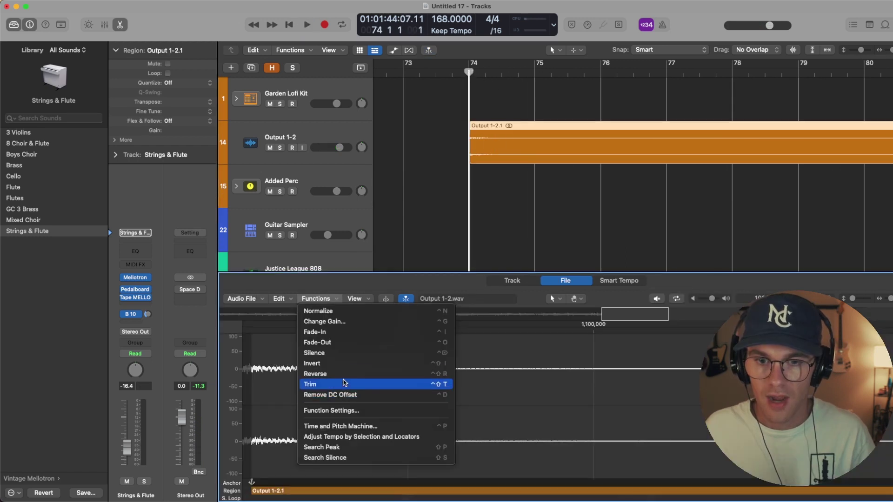
pyautogui.click(321, 374)
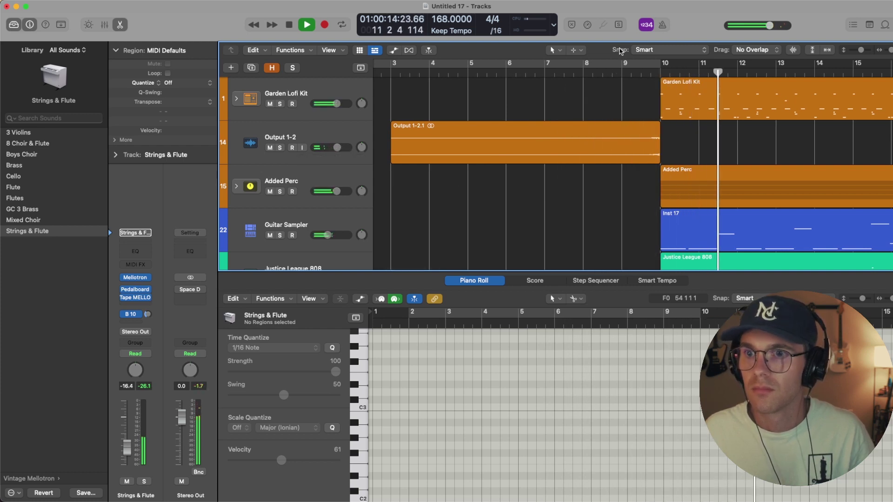
# Set the cycle range to bars 8 through 10 and open Channel EQ on the Output 1-2 track
pyautogui.press('space')
pyautogui.moveTo(581, 68); pyautogui.dragTo(661, 70)
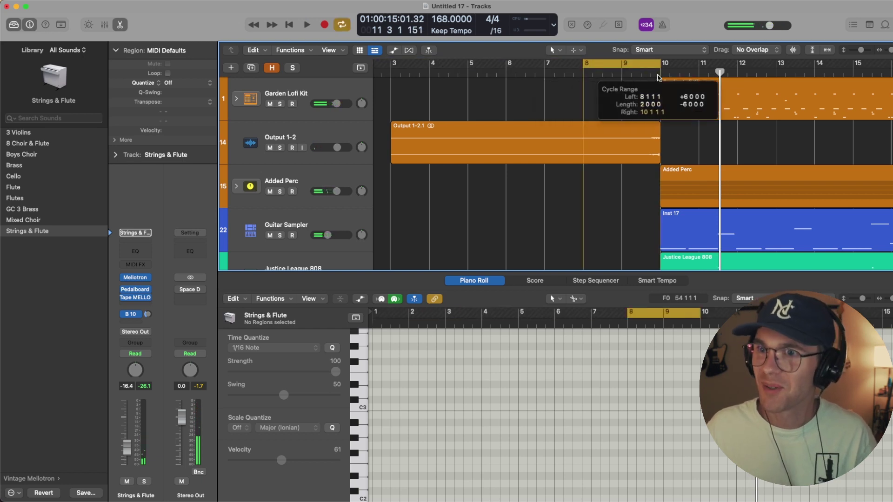
pyautogui.click(465, 142)
pyautogui.click(135, 303)
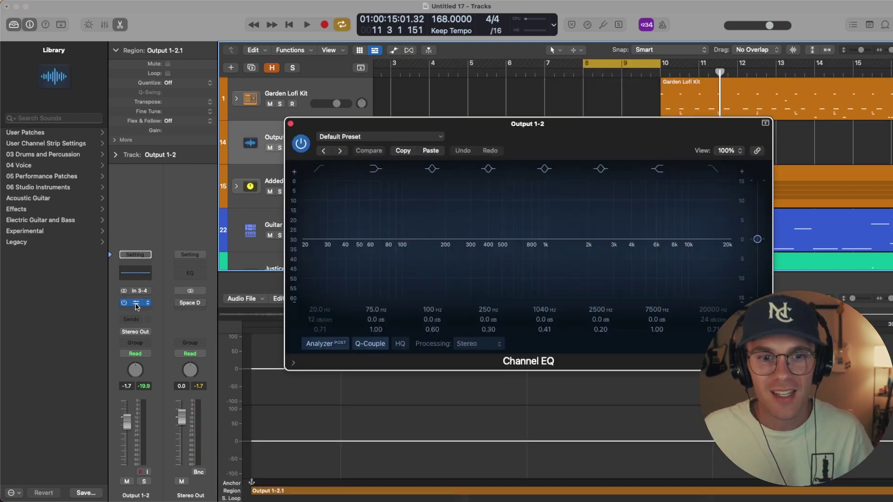
pyautogui.moveTo(516, 125); pyautogui.dragTo(372, 198)
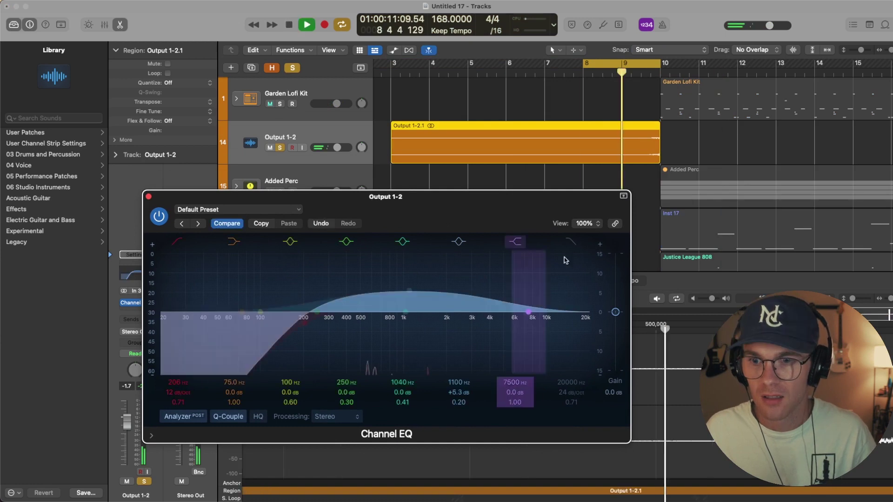
# Unsolo the Output 1-2 track, disable cycle playback and lower the track's volume to -2.1 dB
pyautogui.press('s')
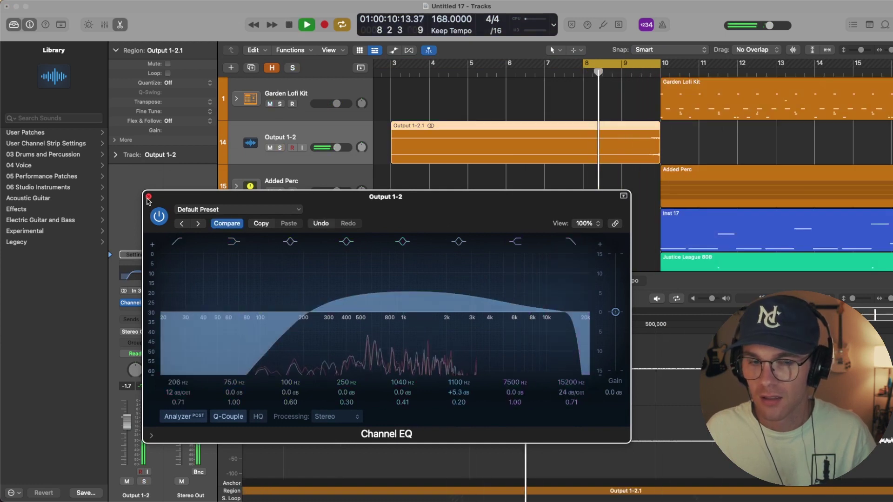
pyautogui.press('v')
pyautogui.click(609, 65)
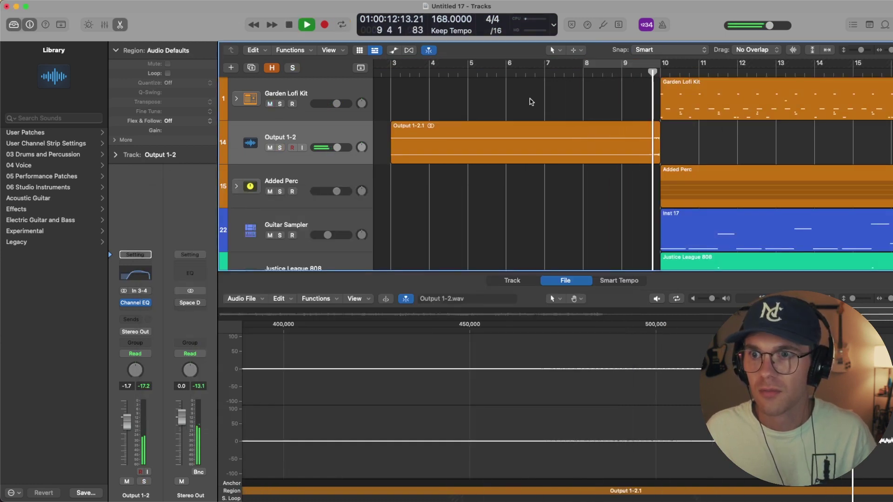
pyautogui.moveTo(338, 152); pyautogui.dragTo(337, 151)
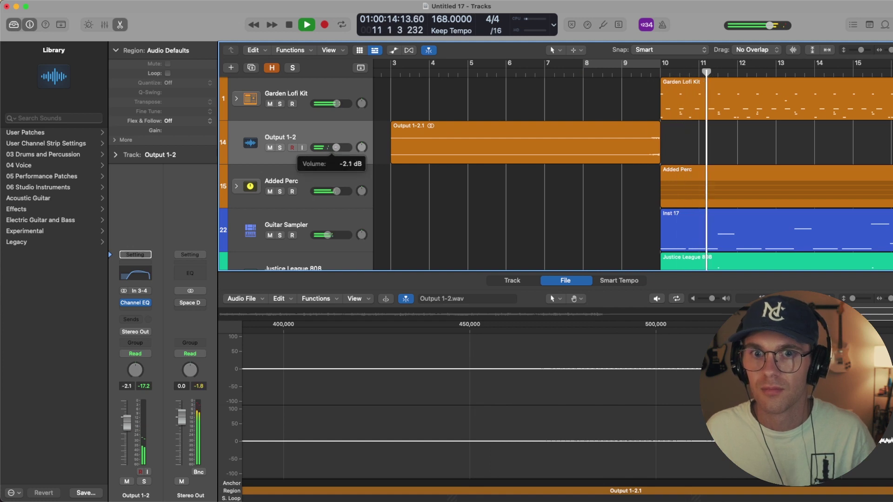
# Copy the reversed Output 1-2 region 16 bars further along its track so it ends with the first Inst 17 region
pyautogui.press('z')
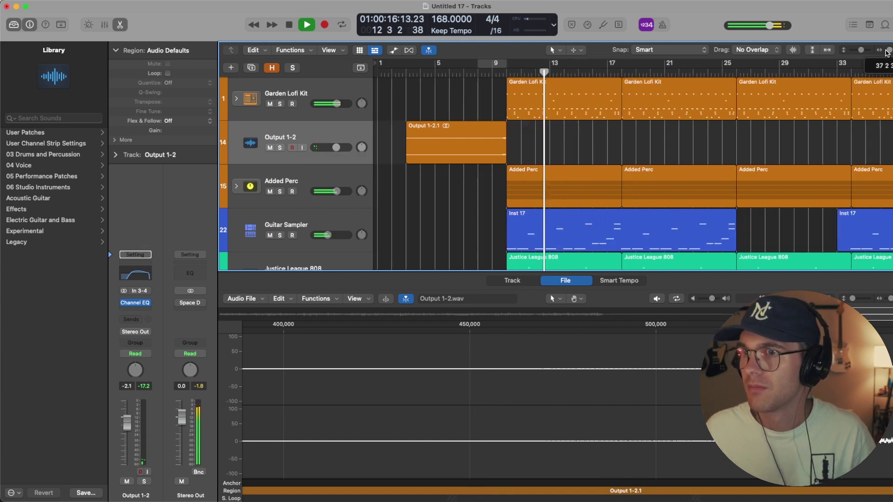
pyautogui.moveTo(455, 139); pyautogui.dragTo(684, 146)
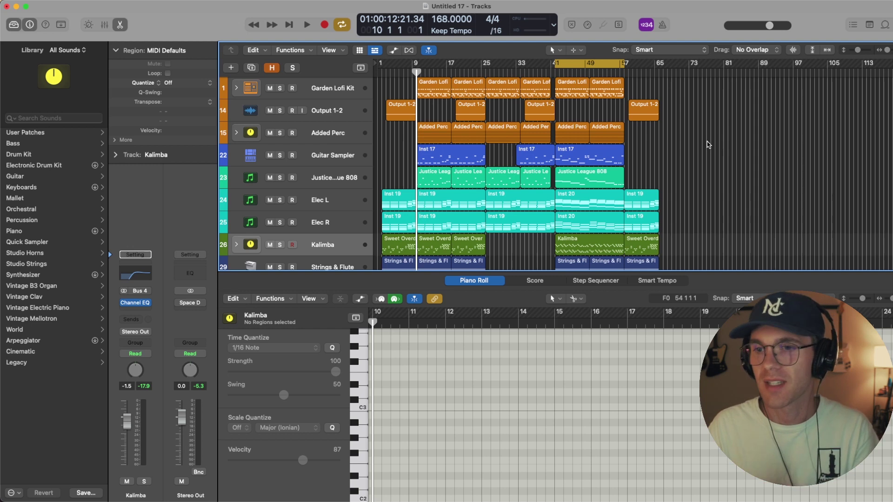
# Insert a Compressor on the Stereo Out channel in place of Space Designer
pyautogui.click(190, 312)
pyautogui.moveTo(217, 375)
pyautogui.moveTo(285, 387)
pyautogui.click(321, 388)
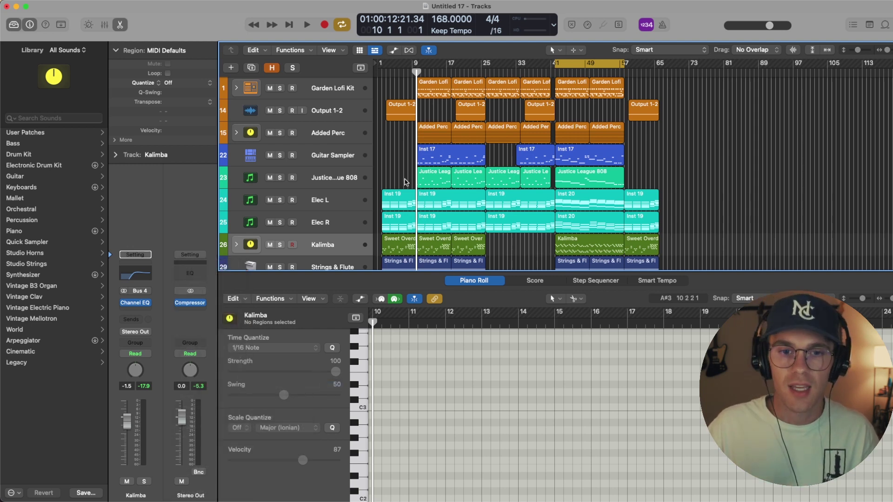
# Configure the Stereo Out Compressor as Vintage VCA with Inst 1 as side chain and a 2.0:1 ratio
pyautogui.click(192, 303)
pyautogui.moveTo(425, 115); pyautogui.dragTo(225, 64)
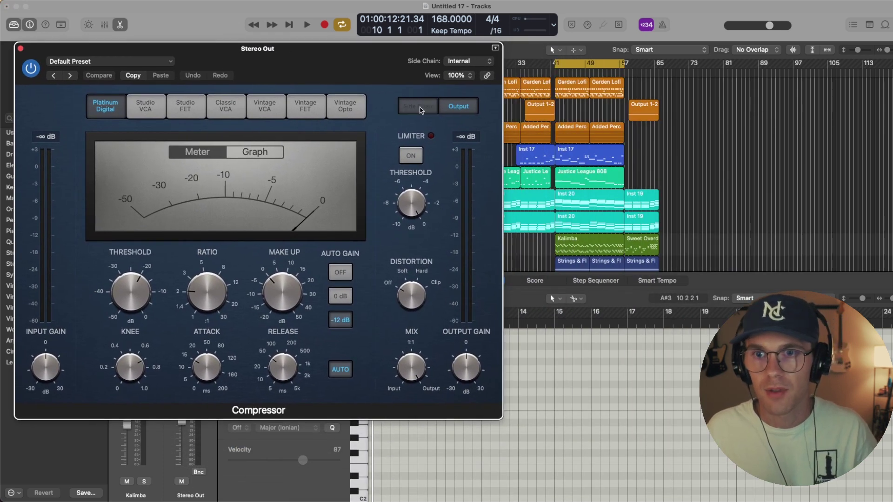
pyautogui.click(421, 110)
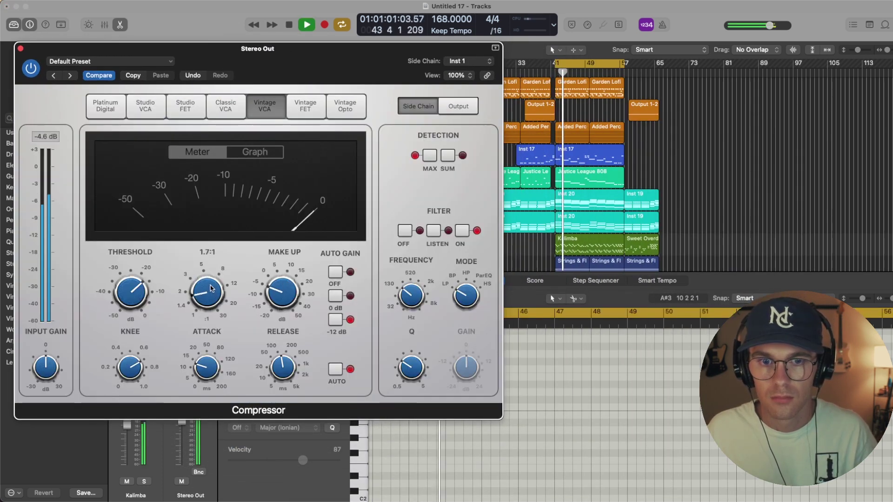
pyautogui.moveTo(211, 288); pyautogui.dragTo(210, 283)
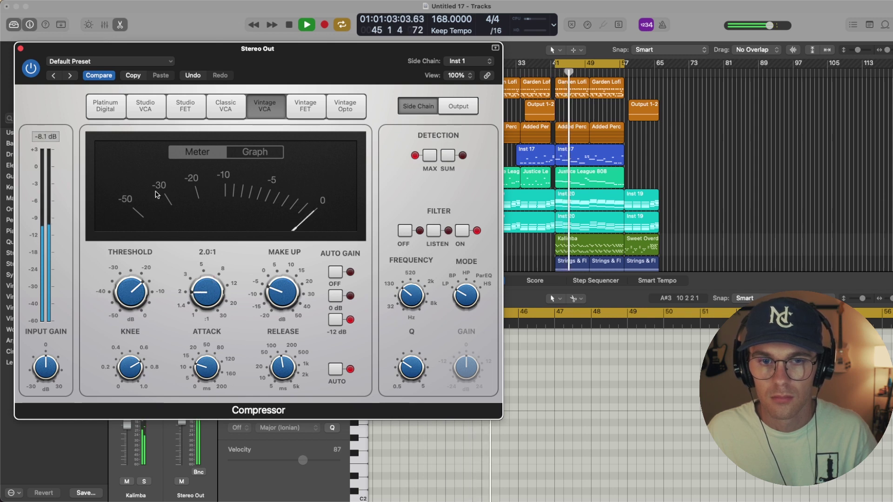
pyautogui.press('super+w')
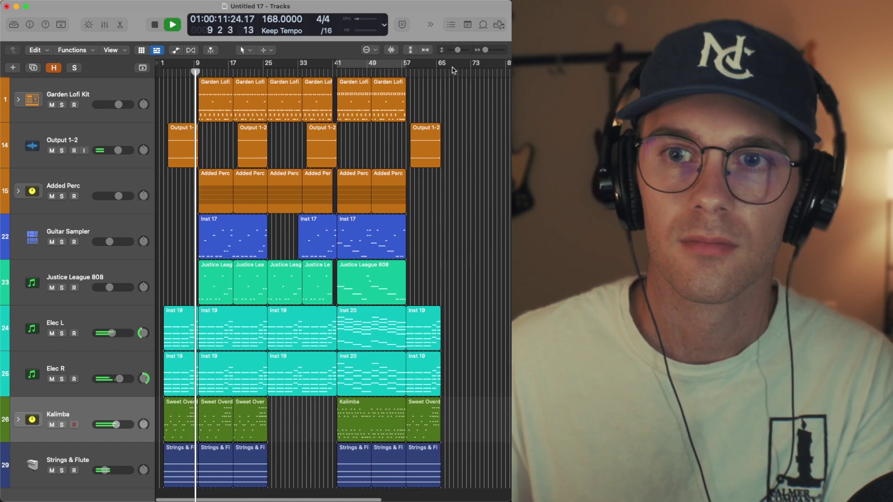
# Display the mixer during playback and resize the mixer and track heights so the full arrangement fits above the faders
pyautogui.moveTo(485, 50); pyautogui.dragTo(486, 50)
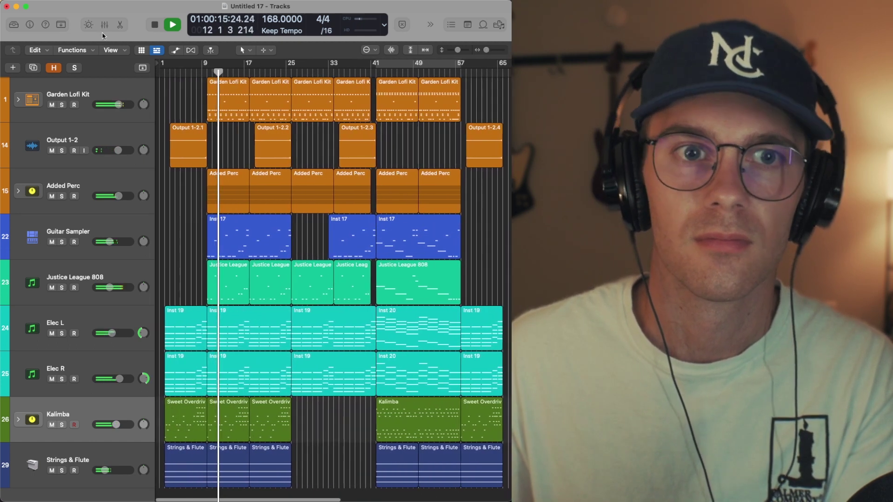
pyautogui.click(105, 25)
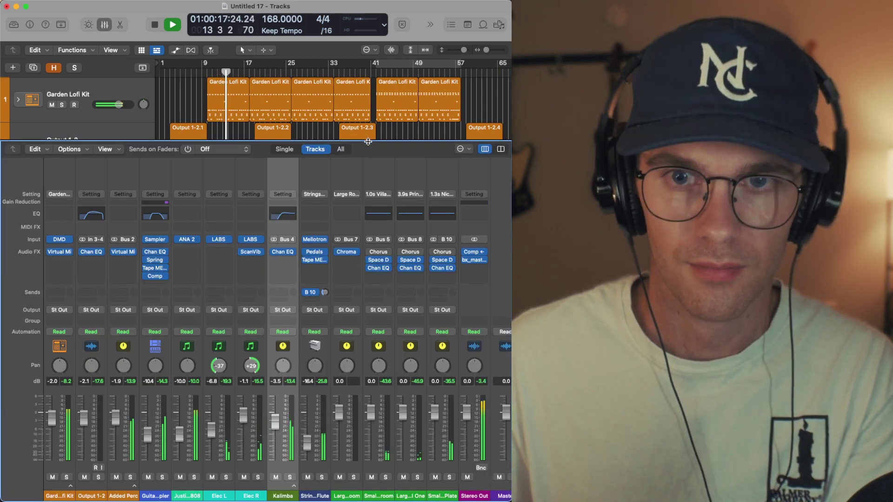
pyautogui.moveTo(368, 142); pyautogui.dragTo(354, 204)
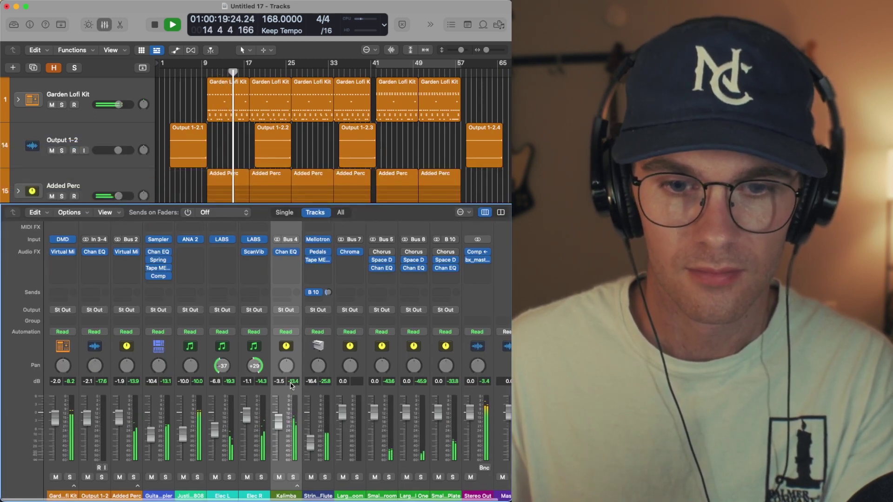
pyautogui.hscroll(1, 292, 385)
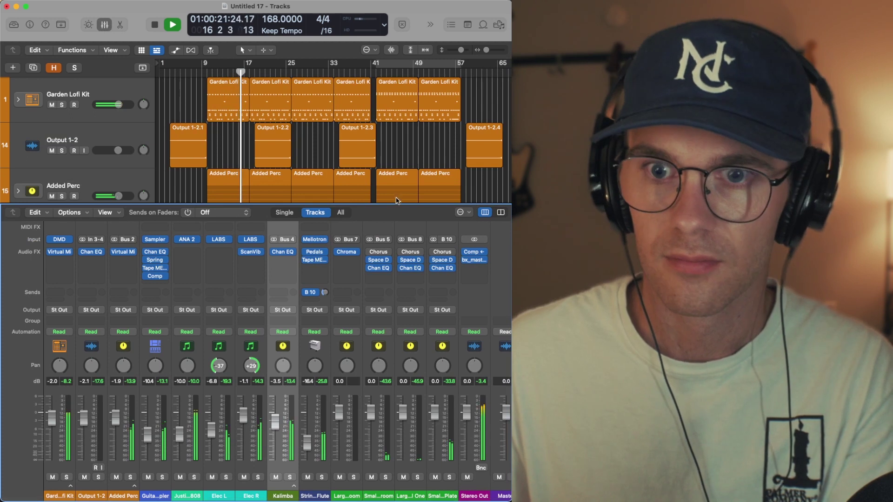
pyautogui.moveTo(400, 204); pyautogui.dragTo(399, 315)
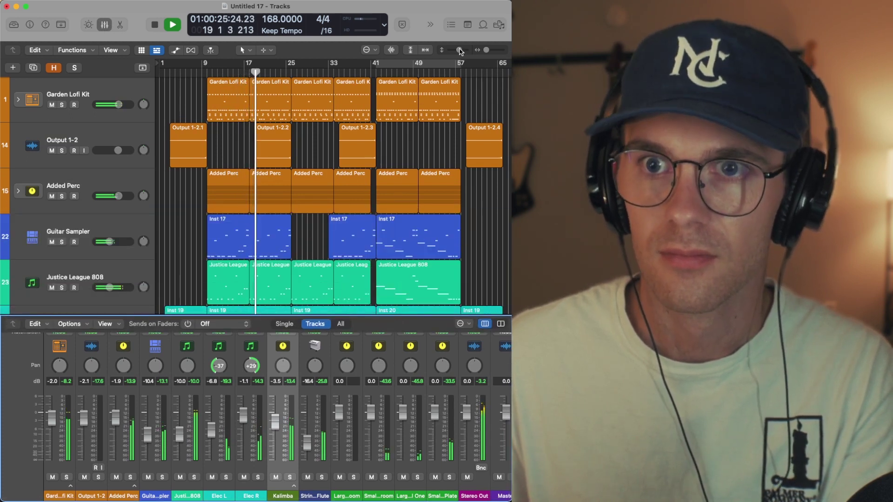
pyautogui.moveTo(460, 50); pyautogui.dragTo(455, 54)
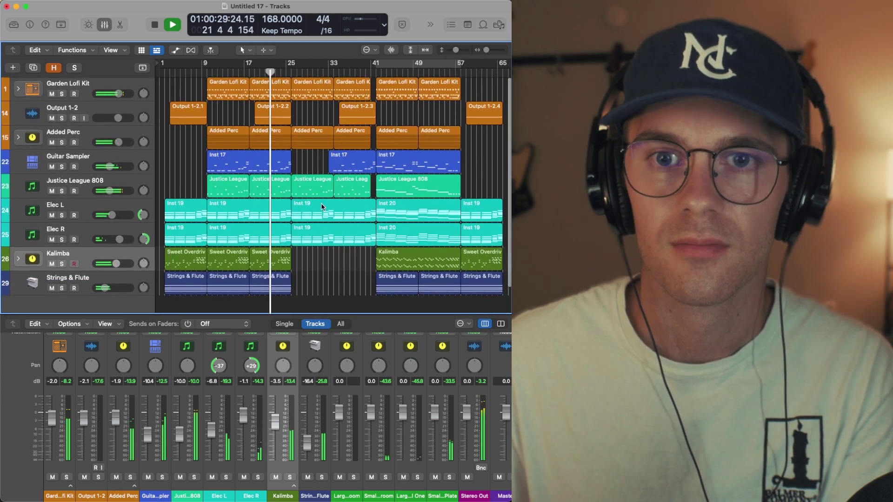